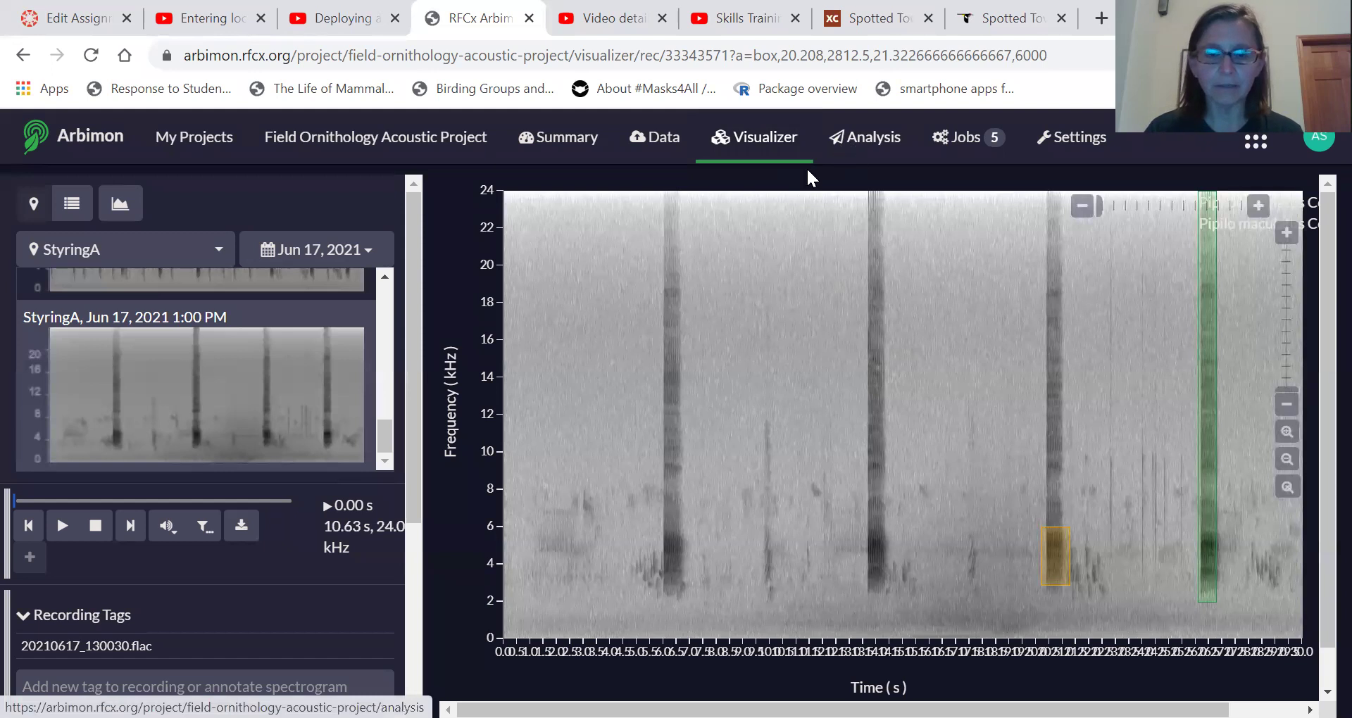
# Go from the Data section to the project's Playlists list (Styring Recordings, Playlist1)
pyautogui.click(662, 140)
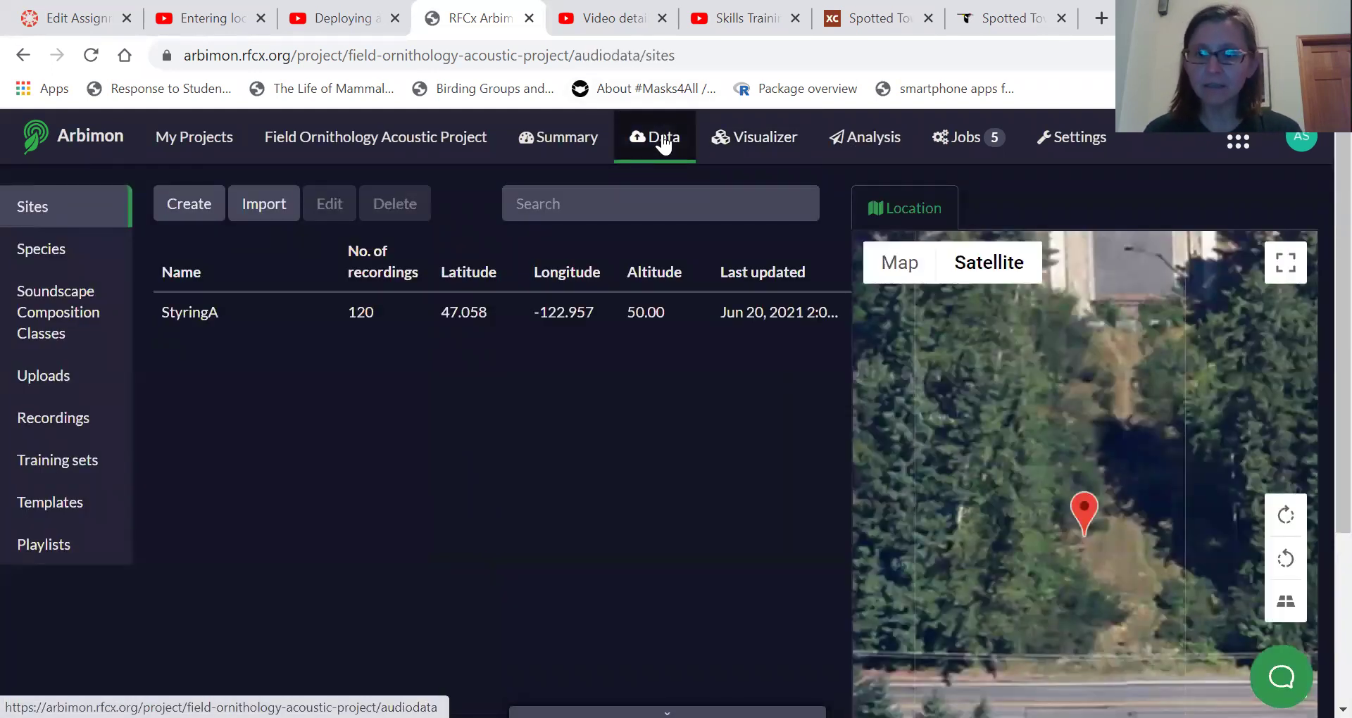
pyautogui.click(32, 519)
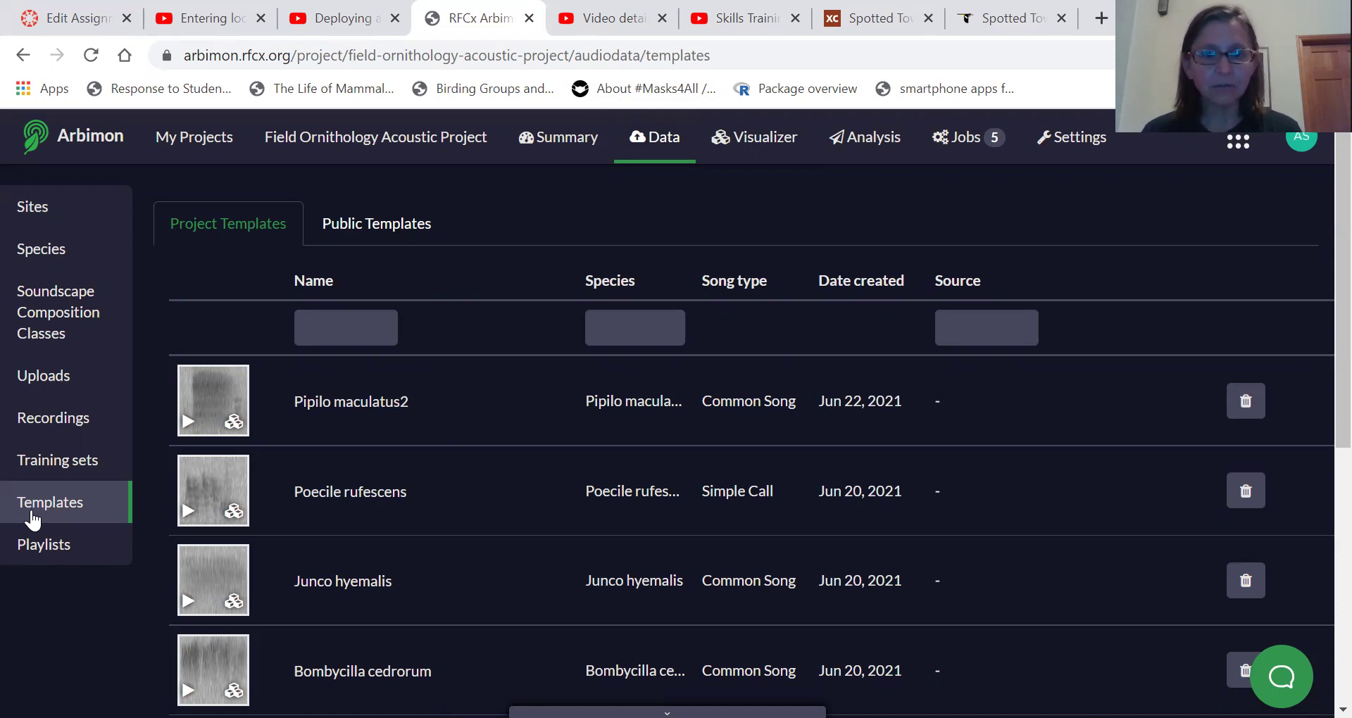
pyautogui.click(62, 551)
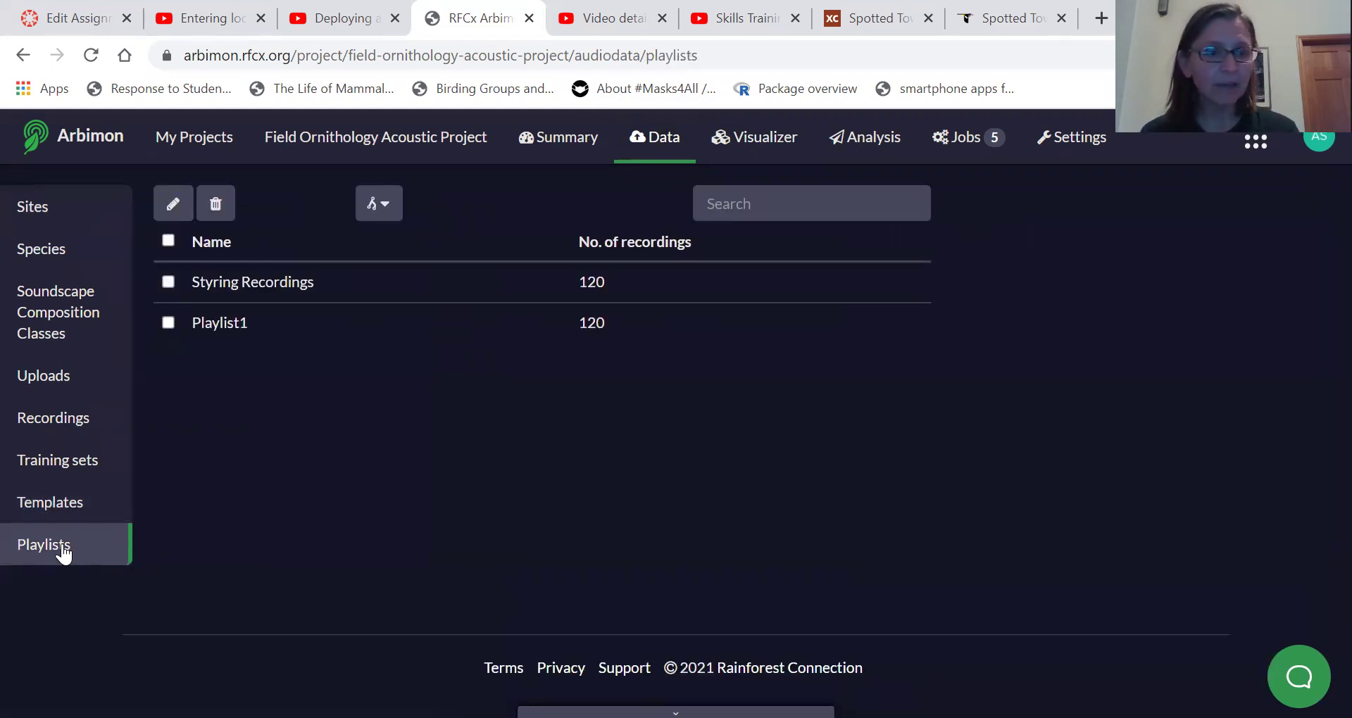
# Select all project recordings and filter them to the StyringA site
pyautogui.click(59, 426)
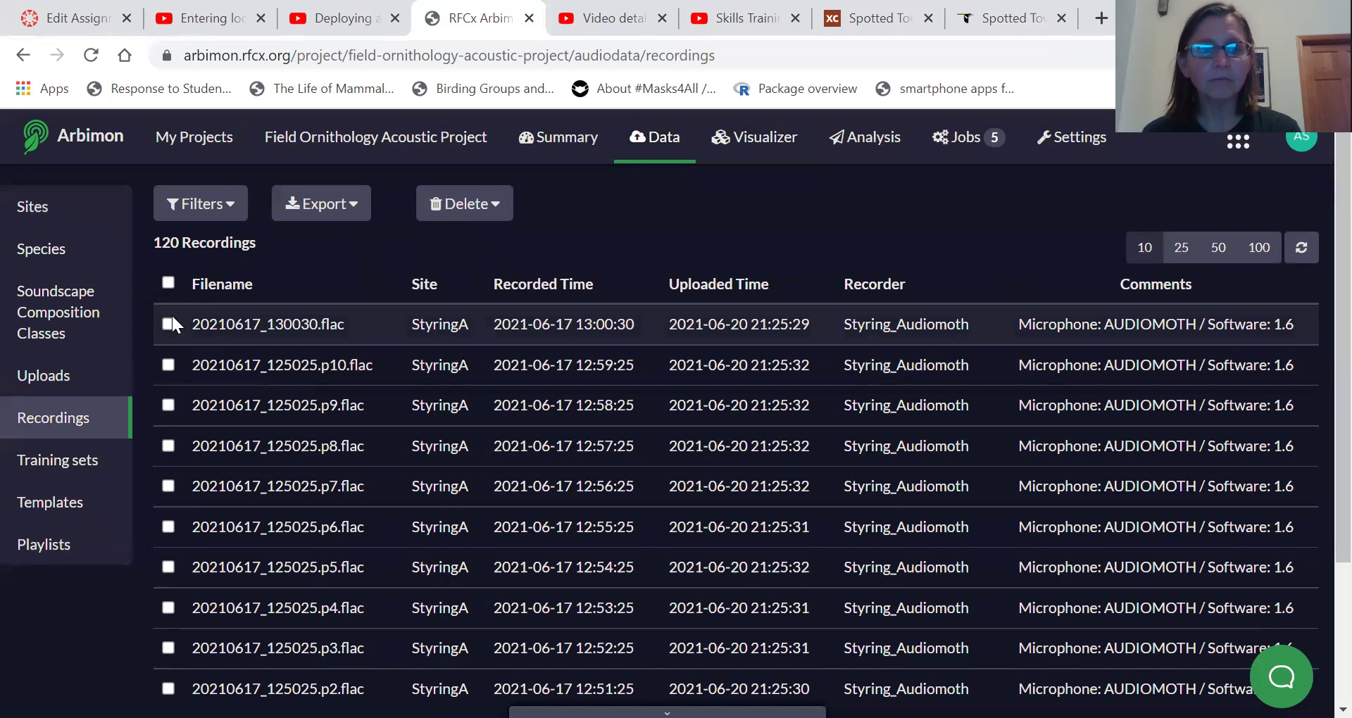
pyautogui.click(168, 284)
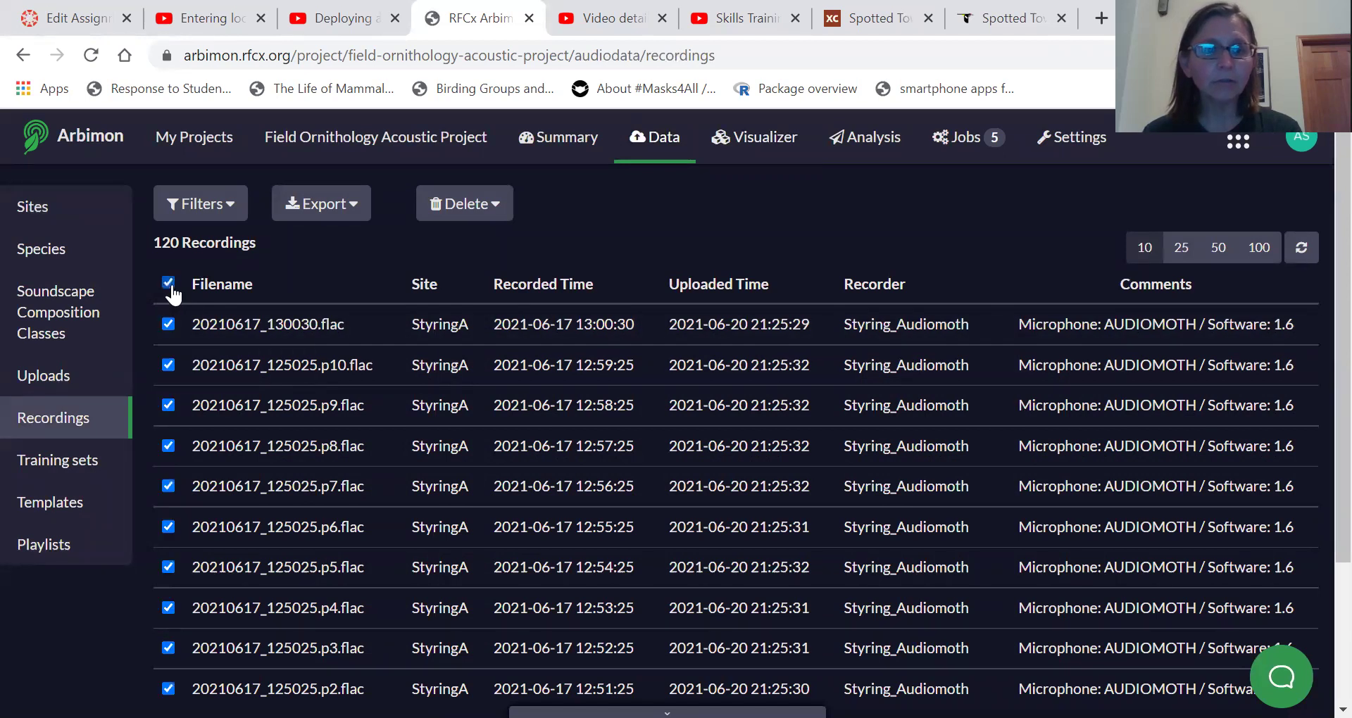
pyautogui.click(230, 210)
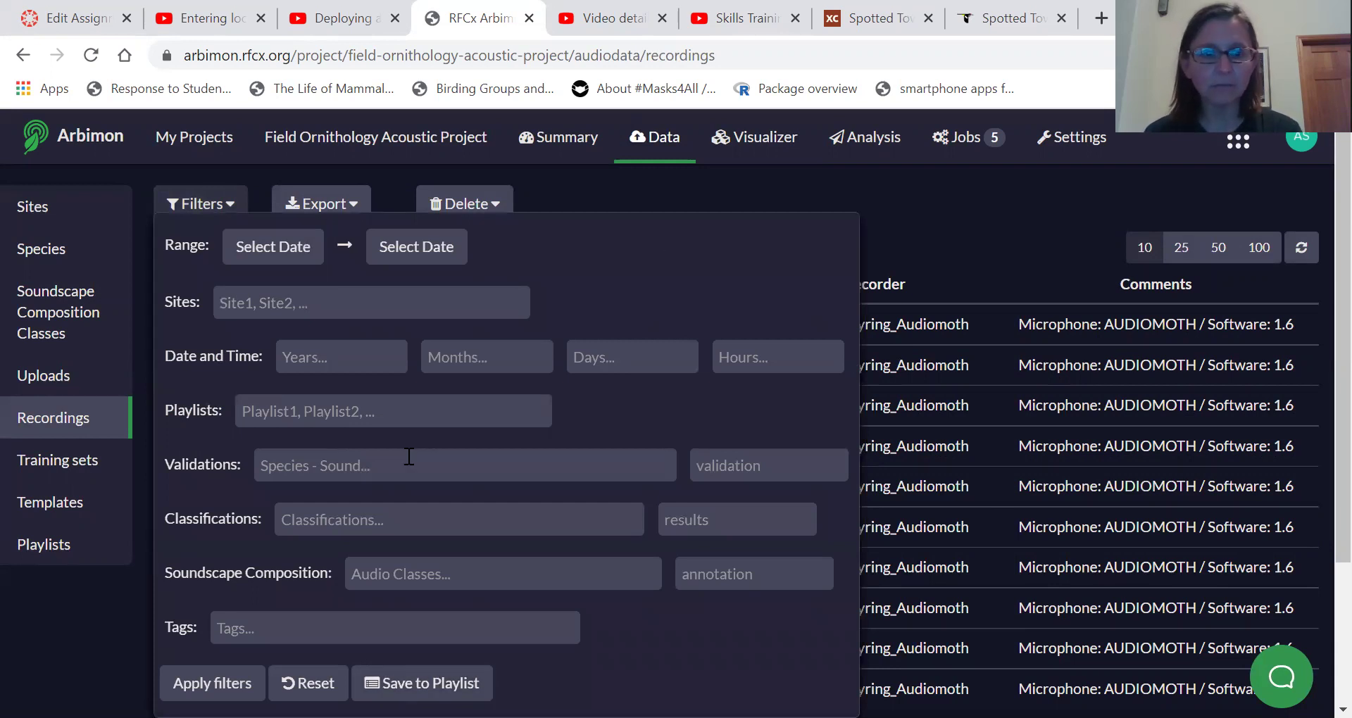
pyautogui.click(321, 310)
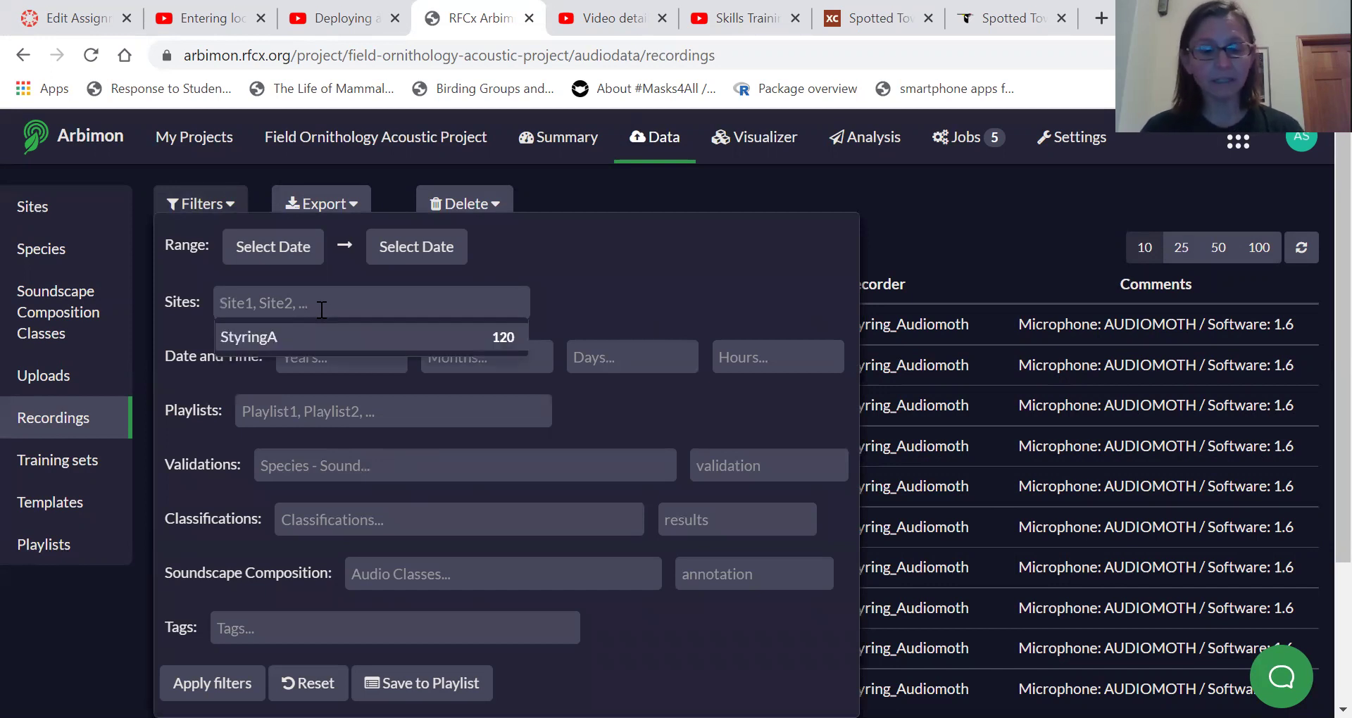
pyautogui.write('s')
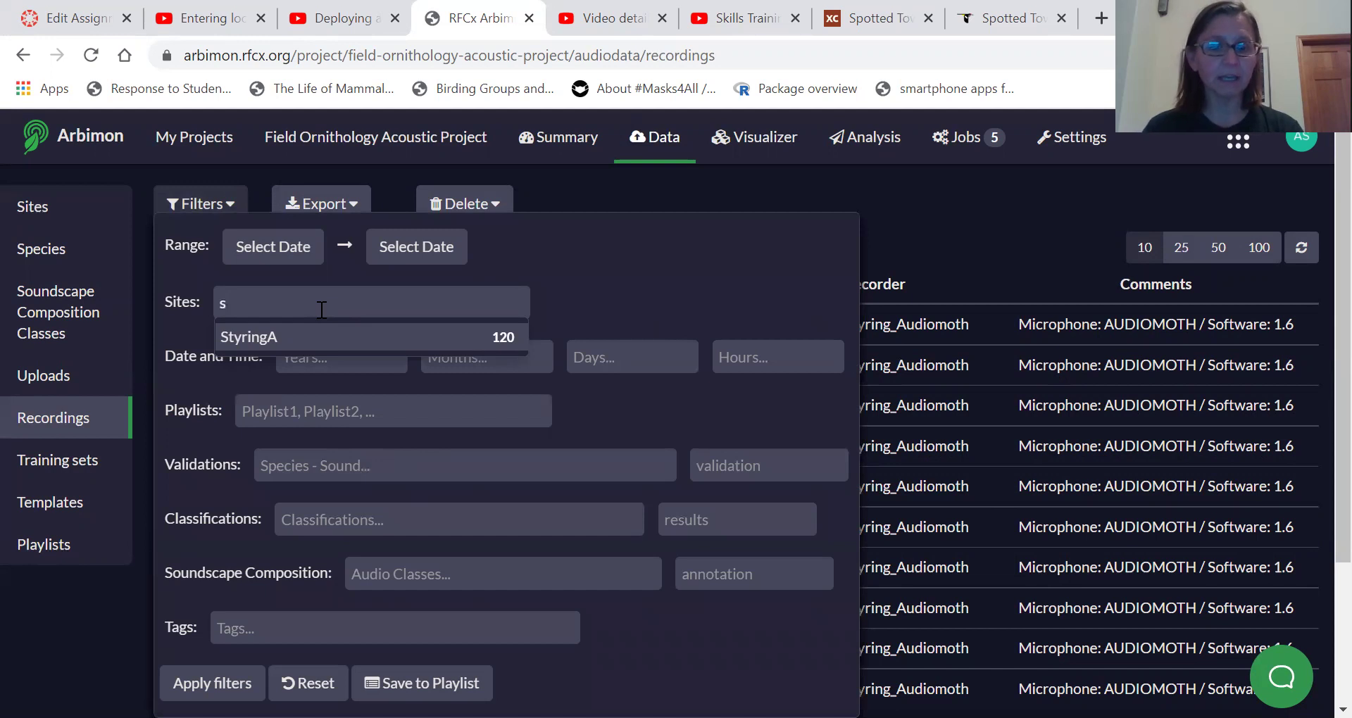
pyautogui.press('BackSpace')
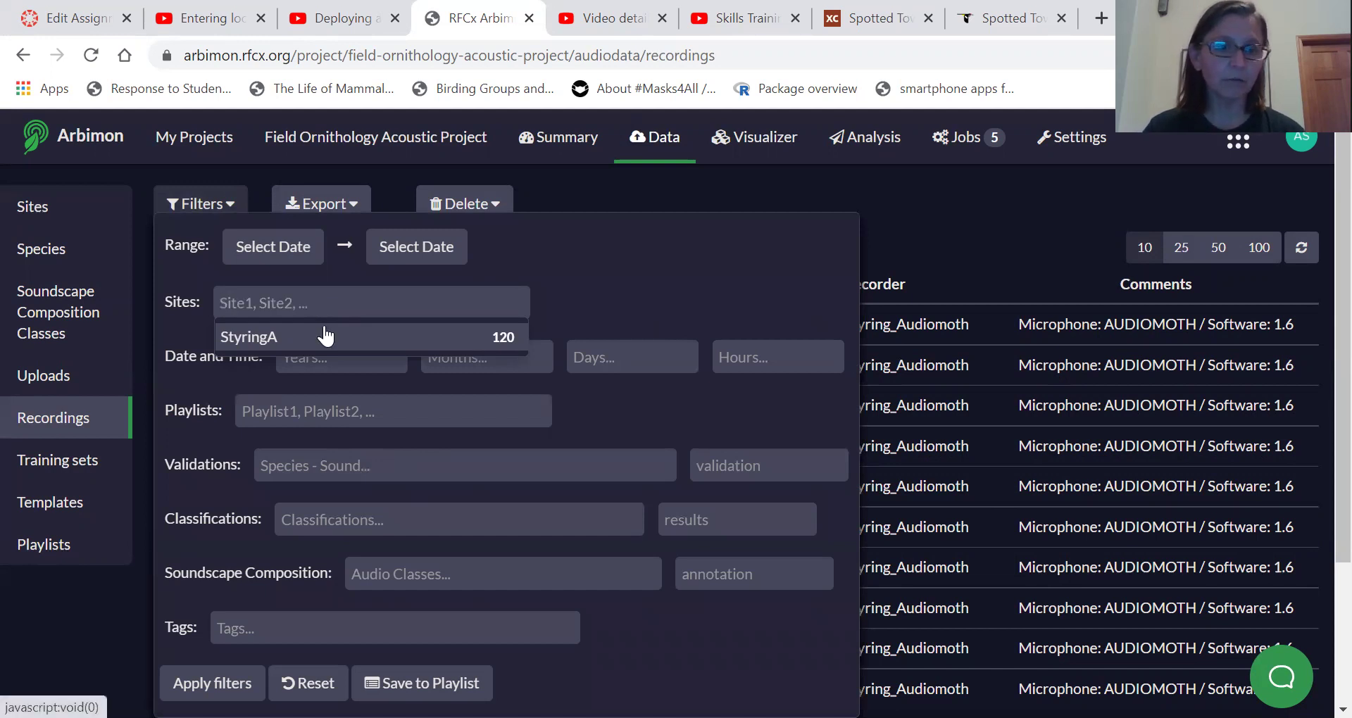
pyautogui.click(276, 338)
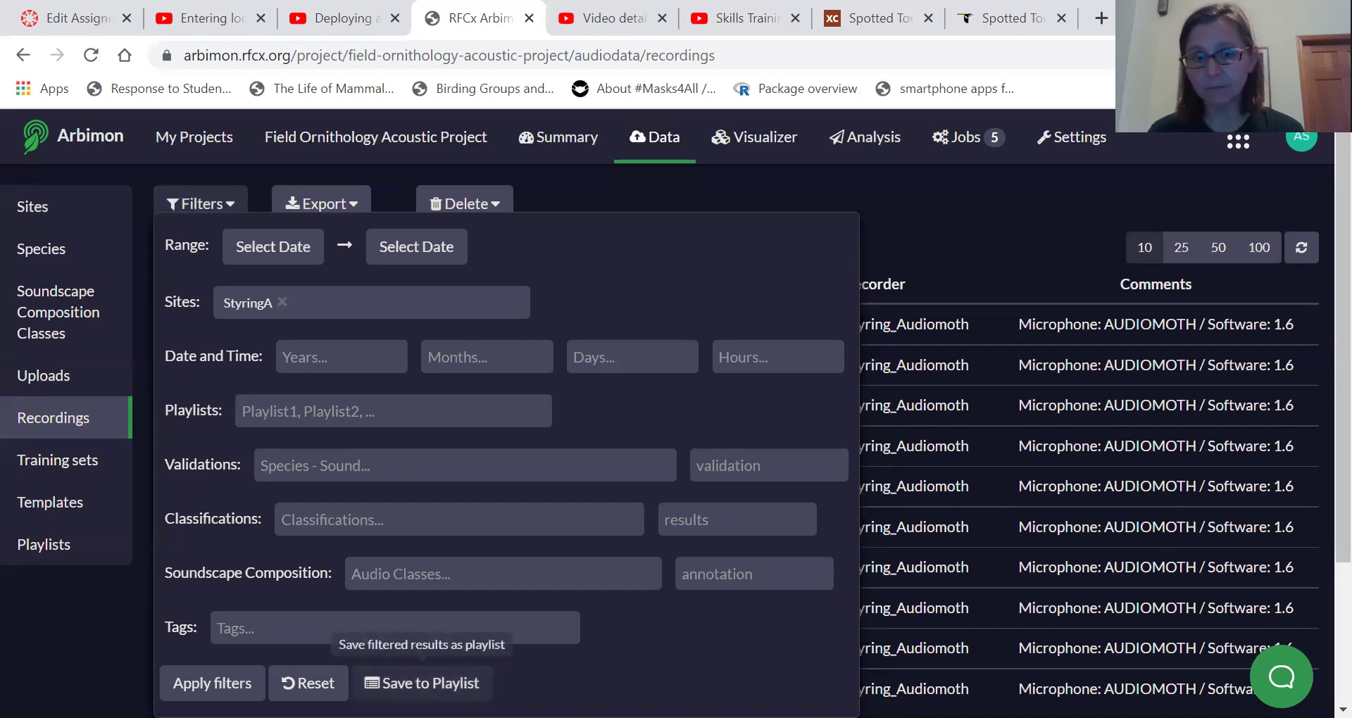
# Save the 120 filtered recordings as a new playlist named StyringA2
pyautogui.click(422, 682)
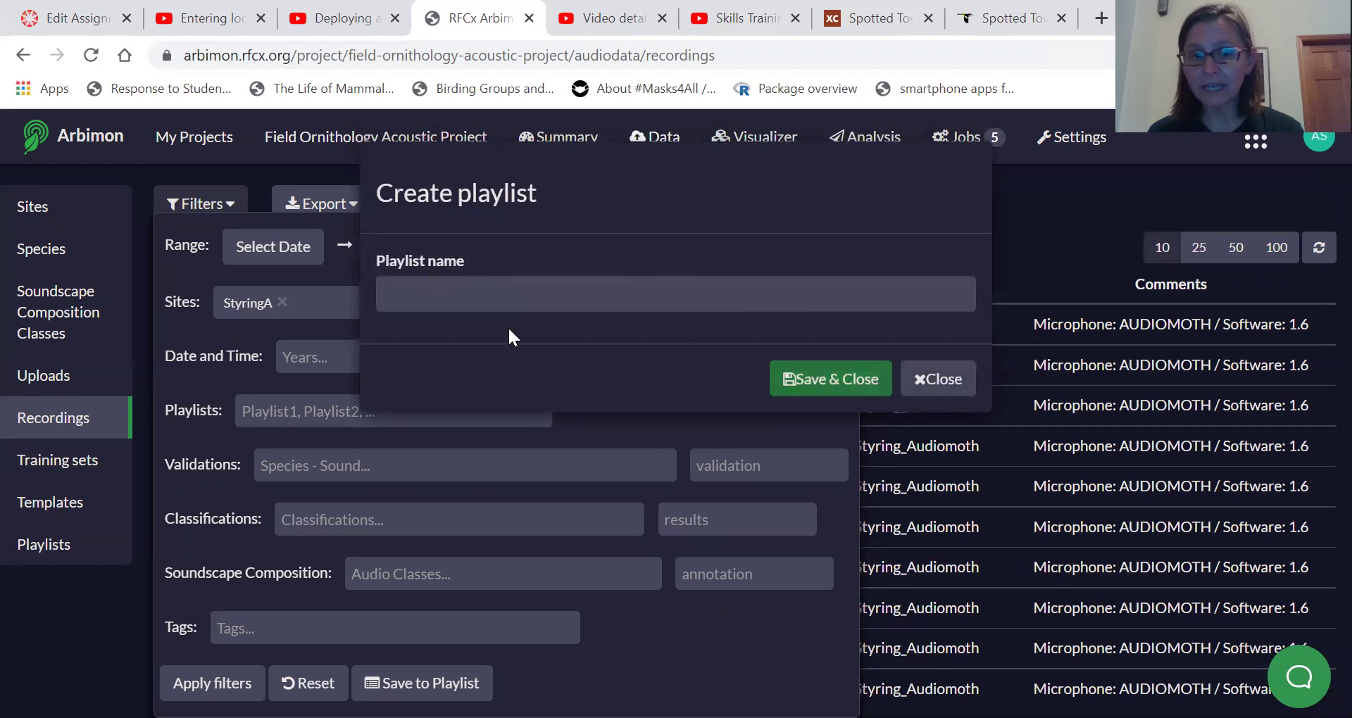
pyautogui.click(397, 294)
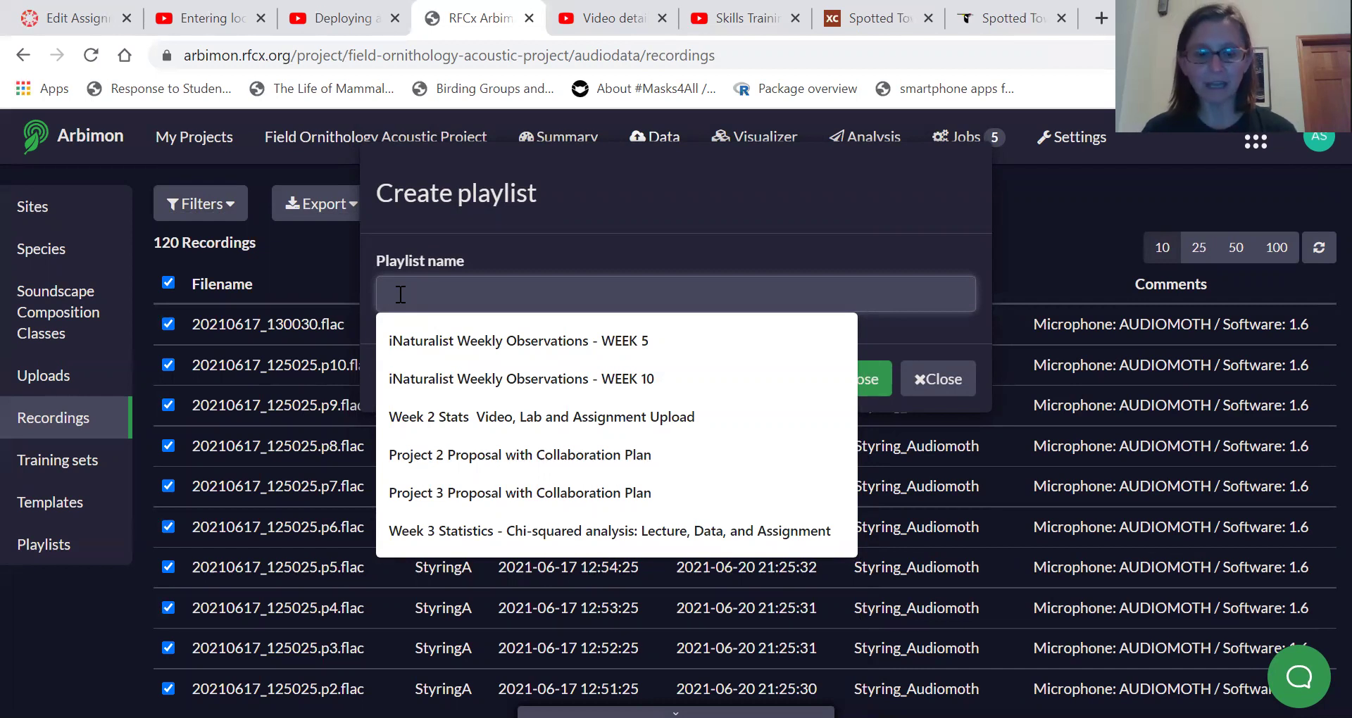
pyautogui.write('StyringA')
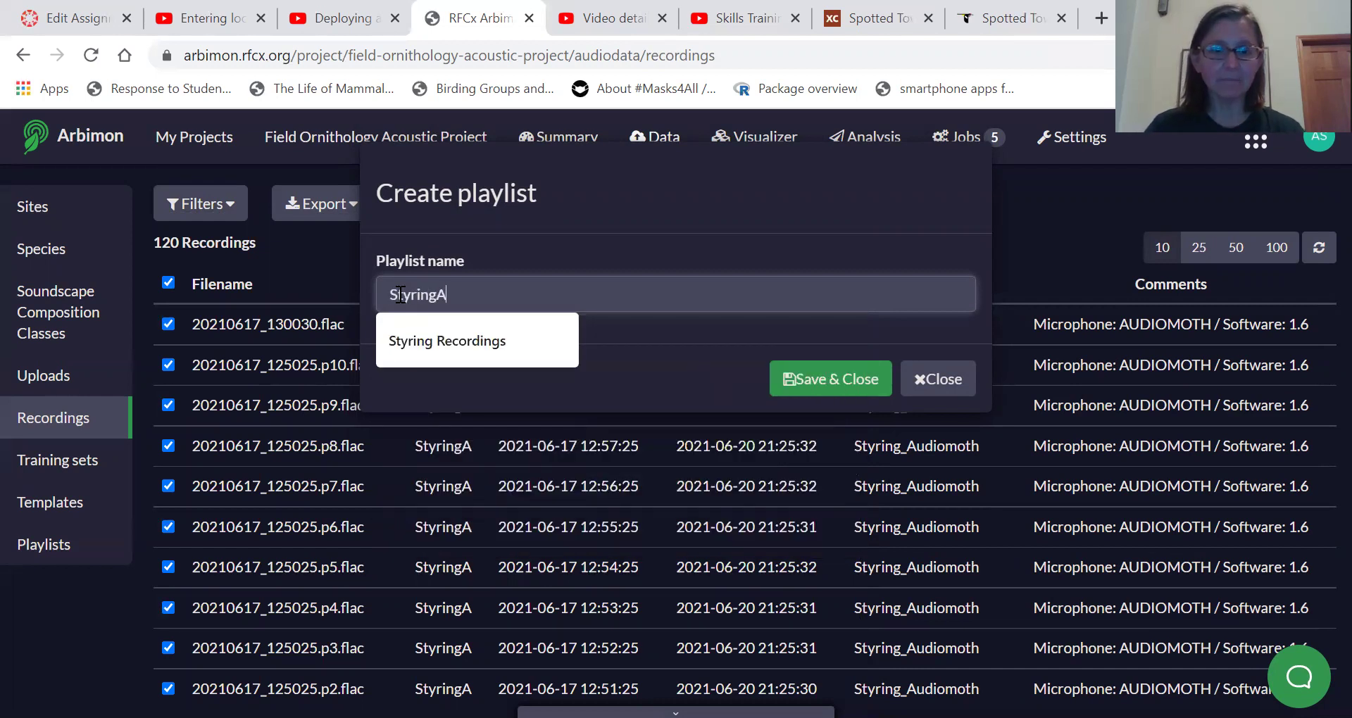
pyautogui.write('2')
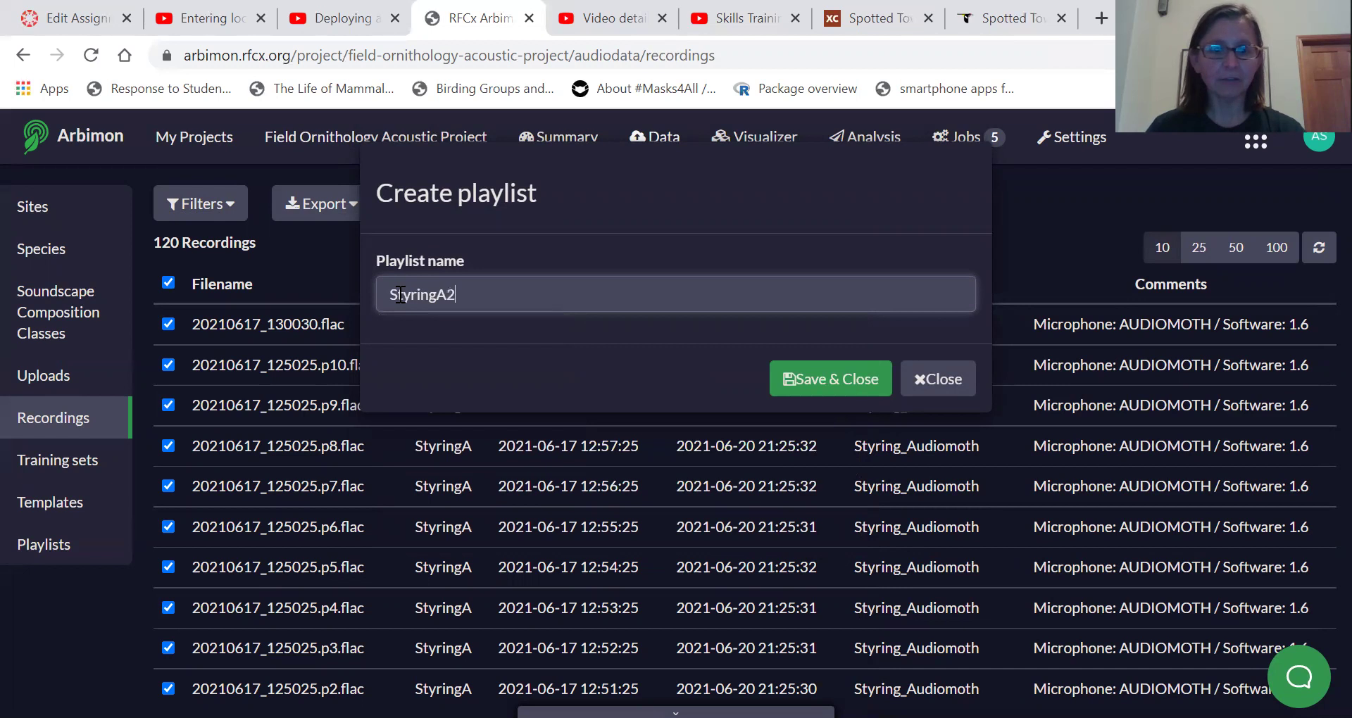
pyautogui.click(817, 381)
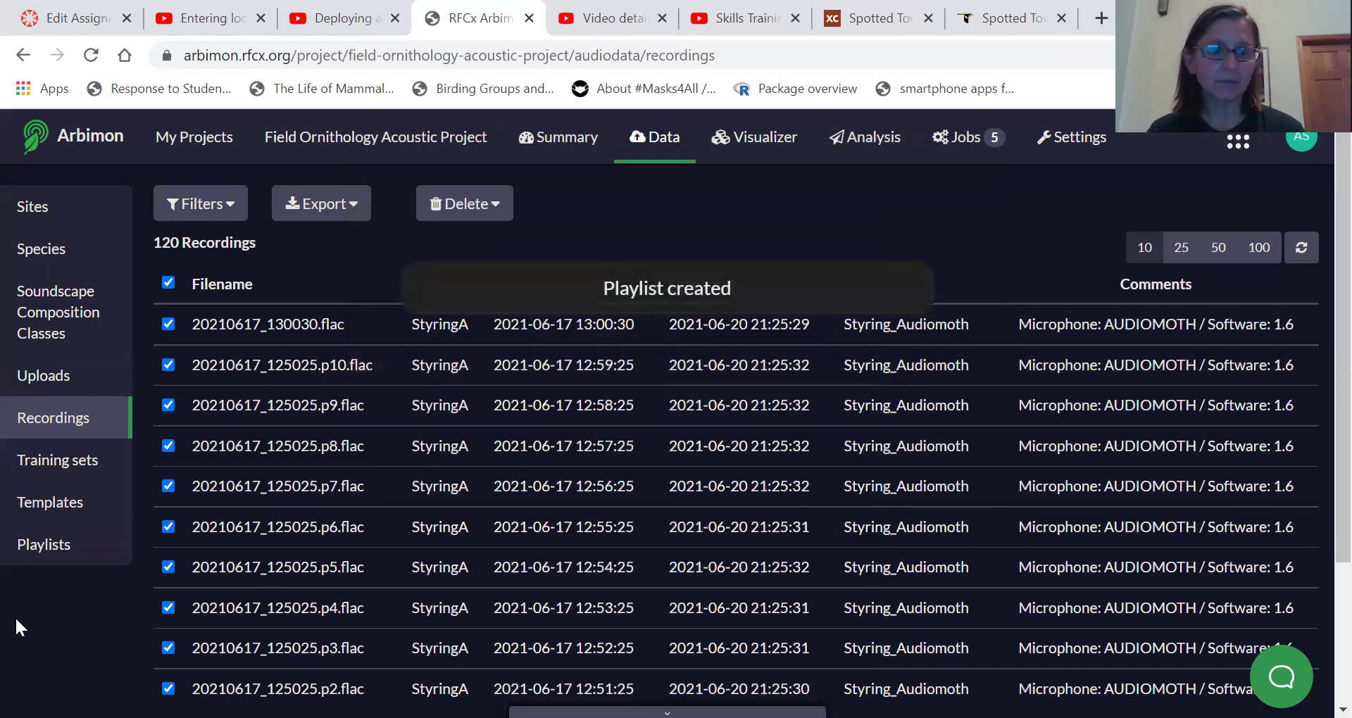
# Confirm StyringA2 is among the playlists, then go to the Pattern Matching analyses
pyautogui.click(49, 546)
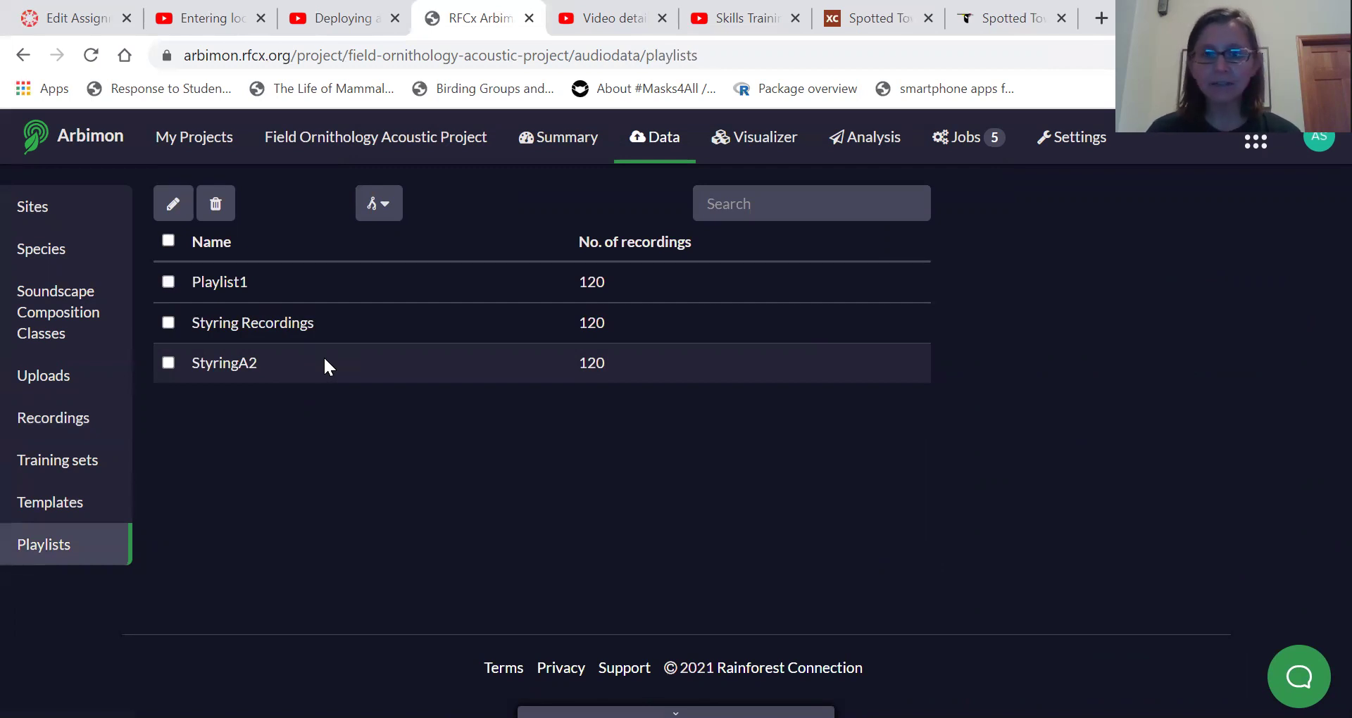
pyautogui.click(877, 141)
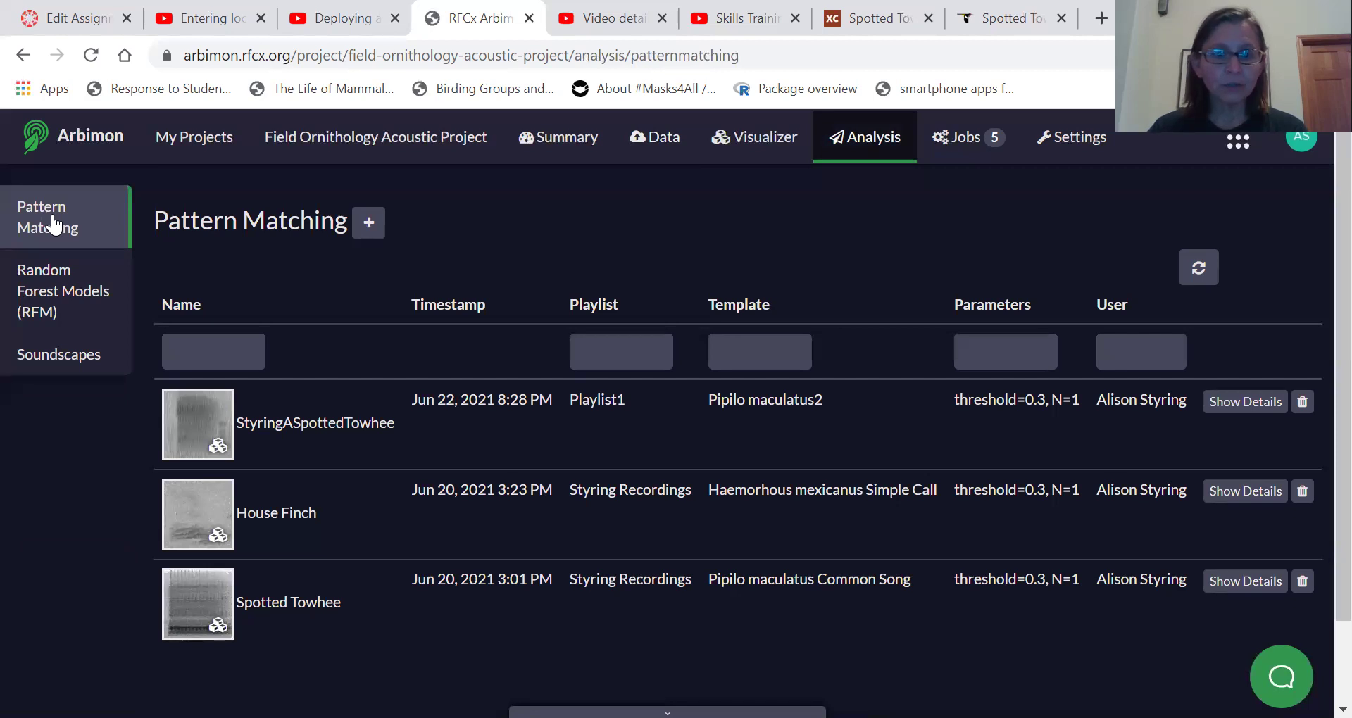
# Start a new pattern matching named StyringASpottedTowheeSong
pyautogui.click(369, 224)
pyautogui.click(442, 274)
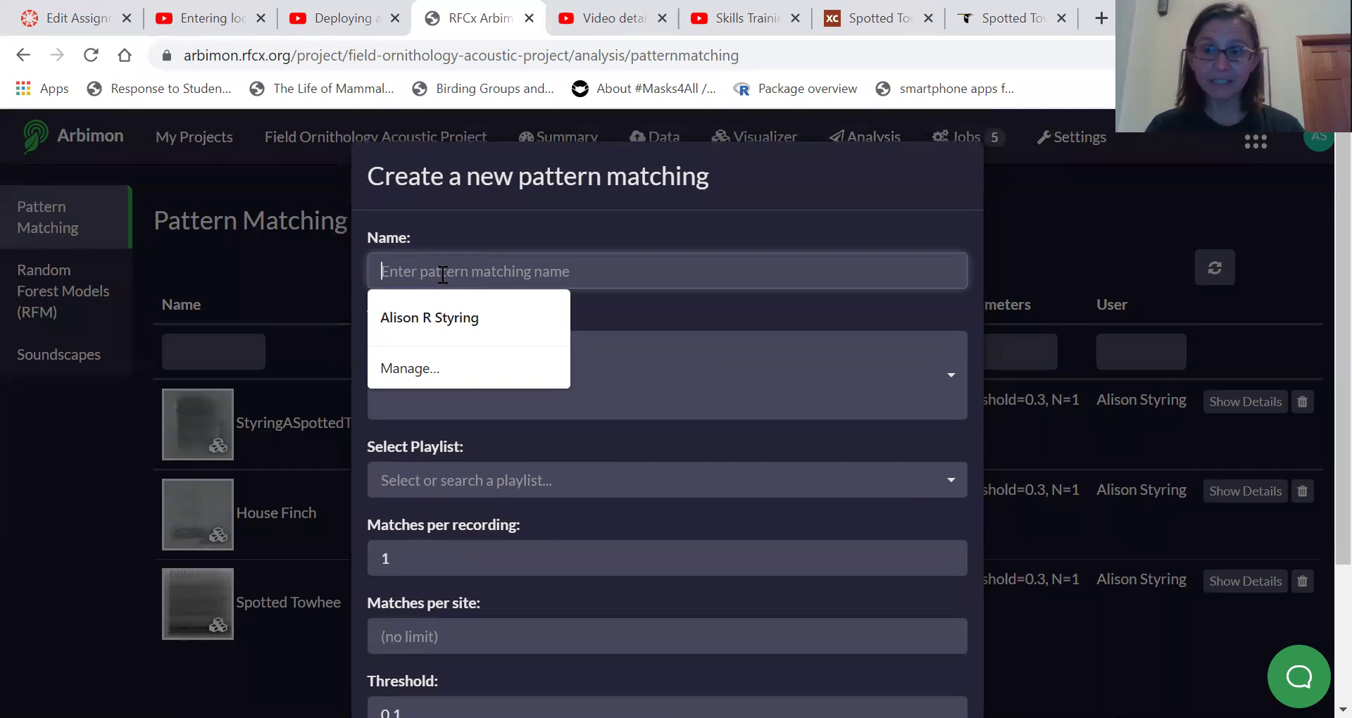
pyautogui.write('Styring')
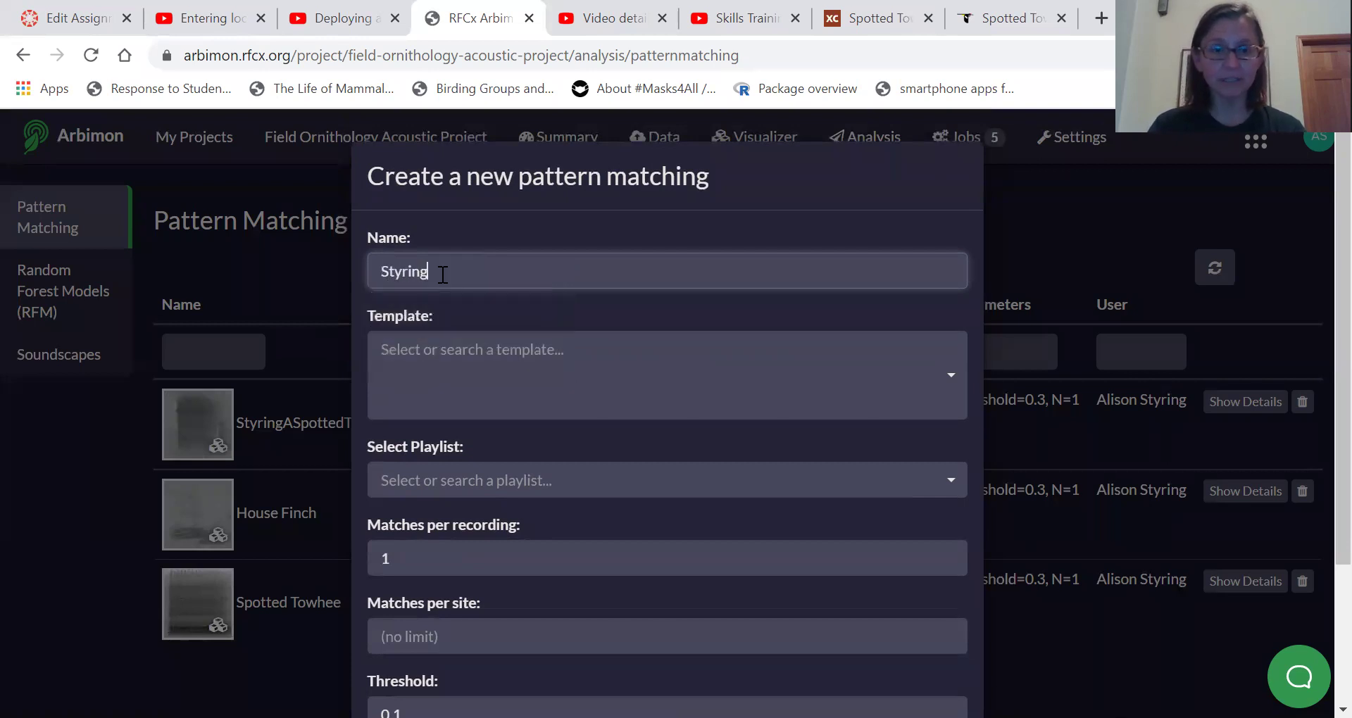
pyautogui.write('A')
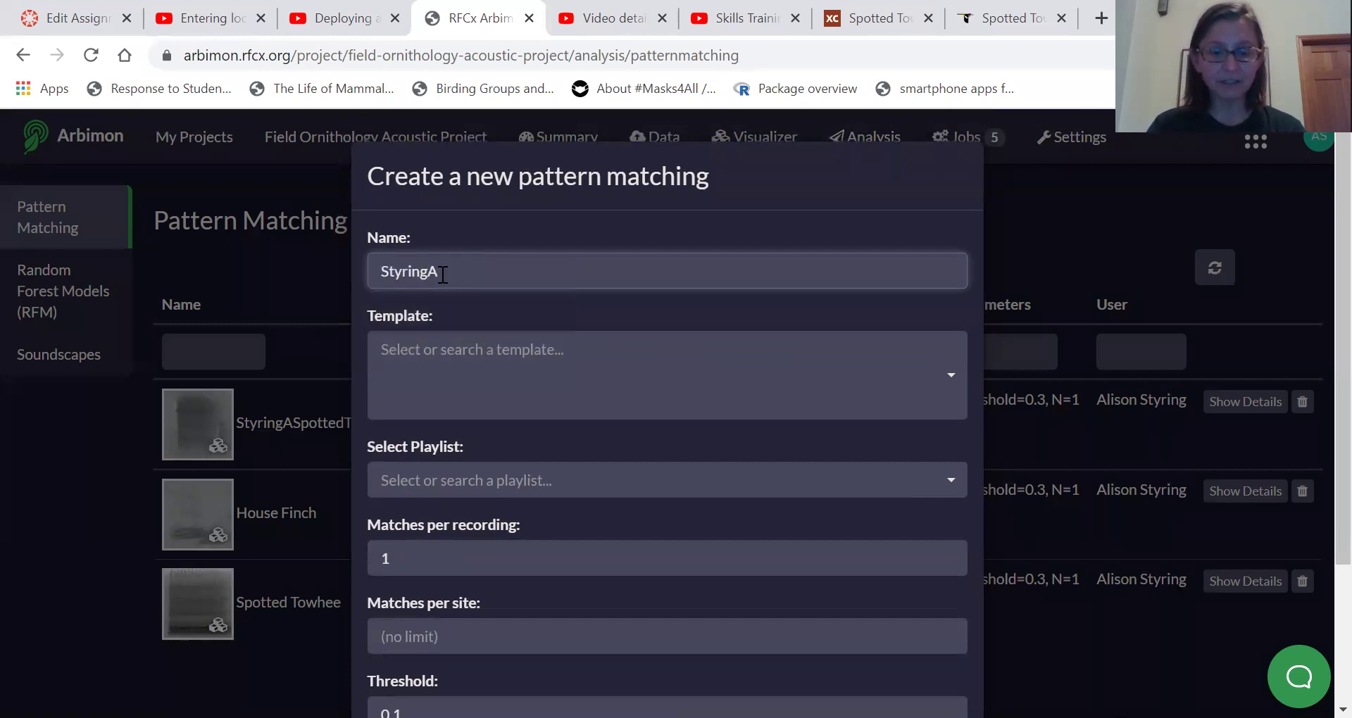
pyautogui.write('Spotte')
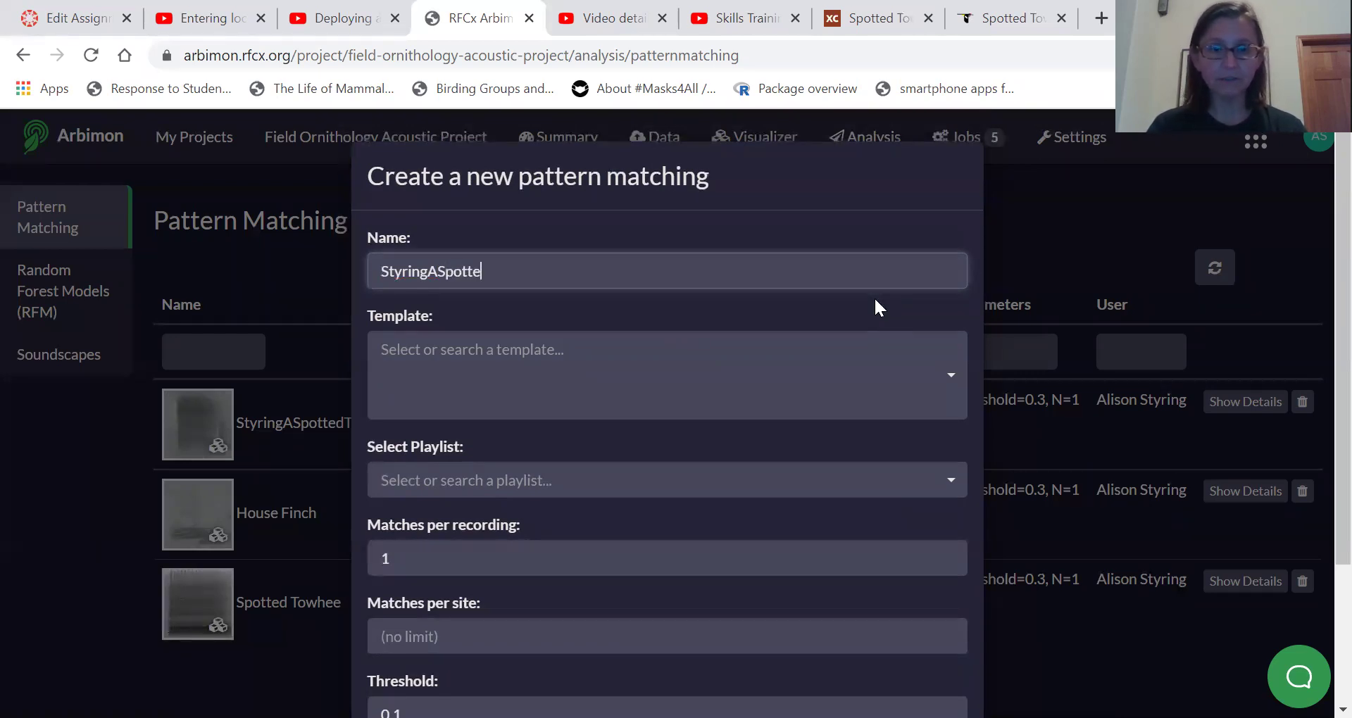
pyautogui.write('dTow')
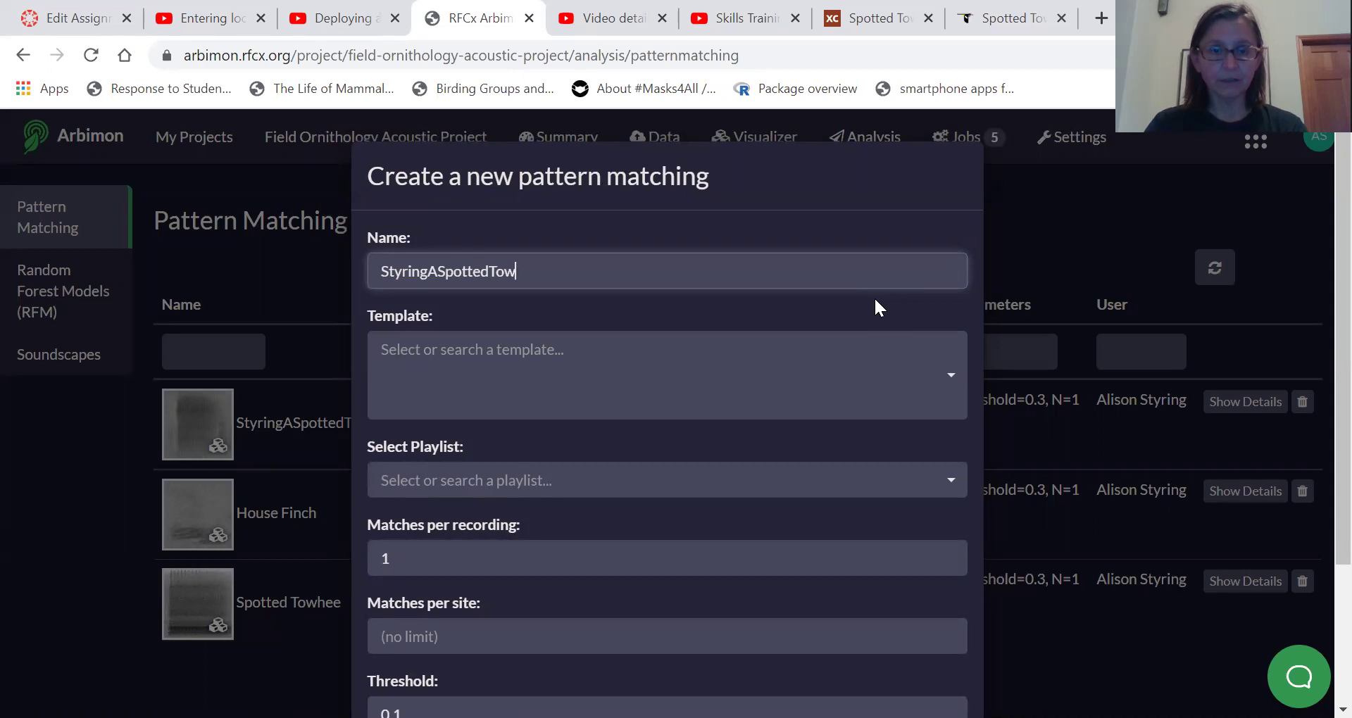
pyautogui.write('heeSong')
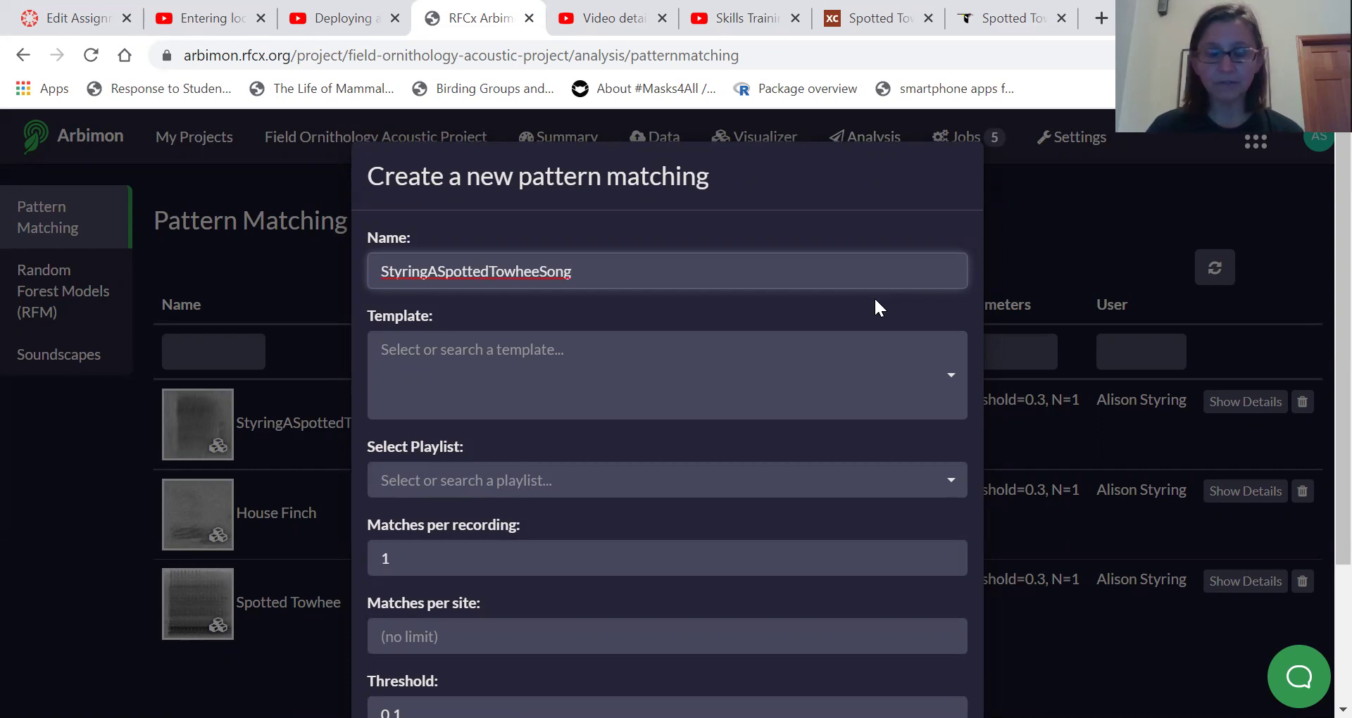
# Choose the Pipilo maculatus2 template and the StyringA2 playlist
pyautogui.click(581, 340)
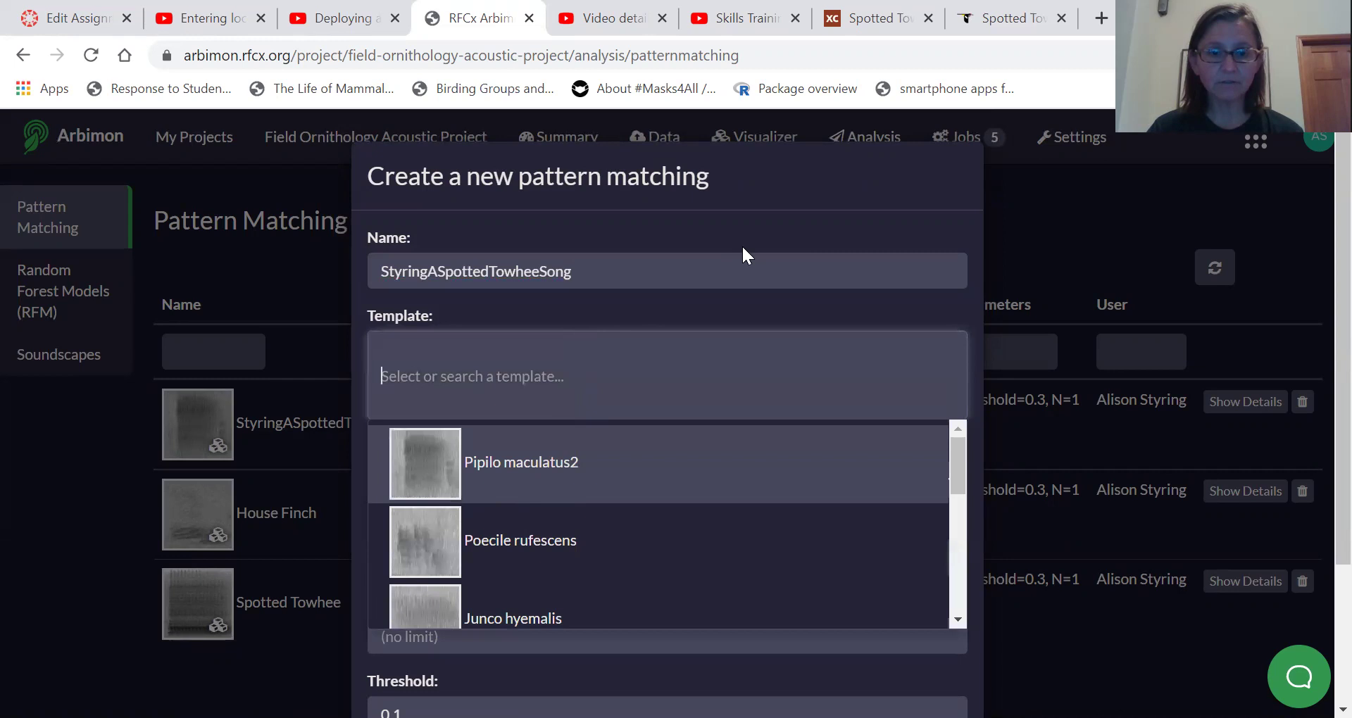
pyautogui.moveTo(954, 465); pyautogui.dragTo(941, 441)
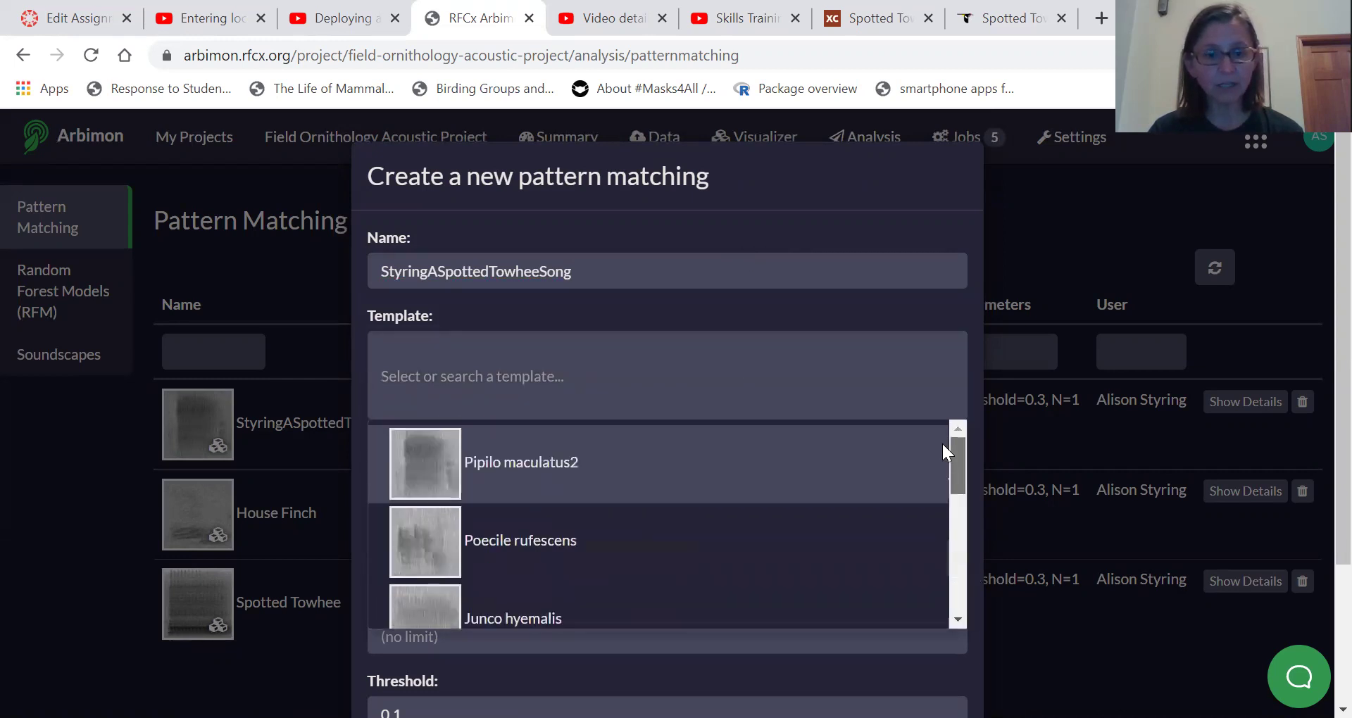
pyautogui.click(417, 463)
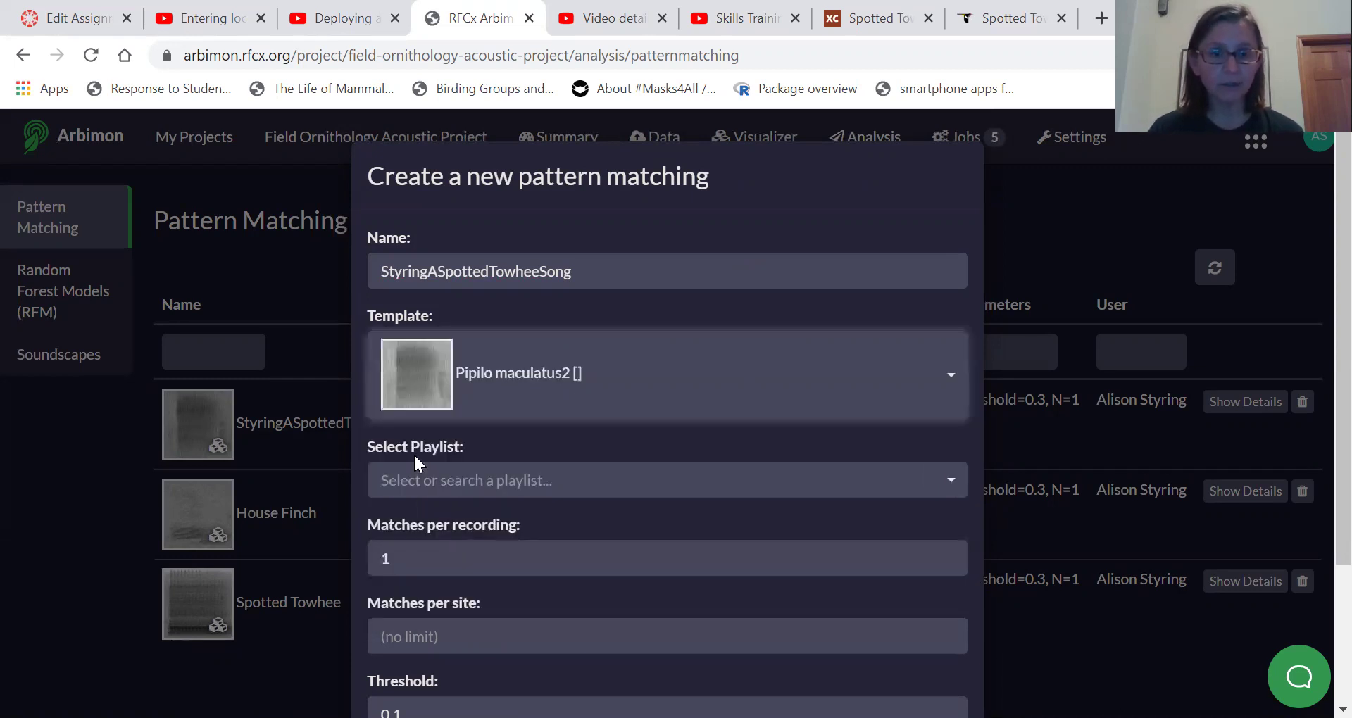
pyautogui.click(446, 482)
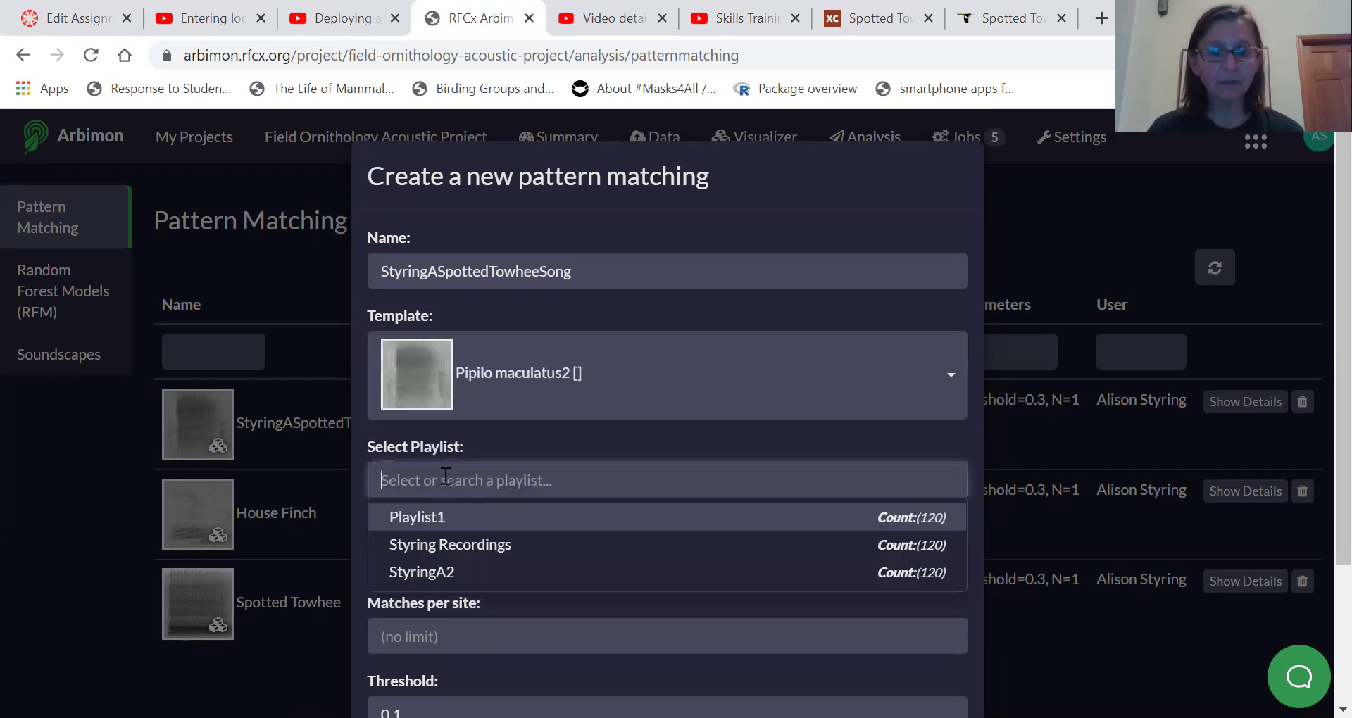
pyautogui.click(471, 574)
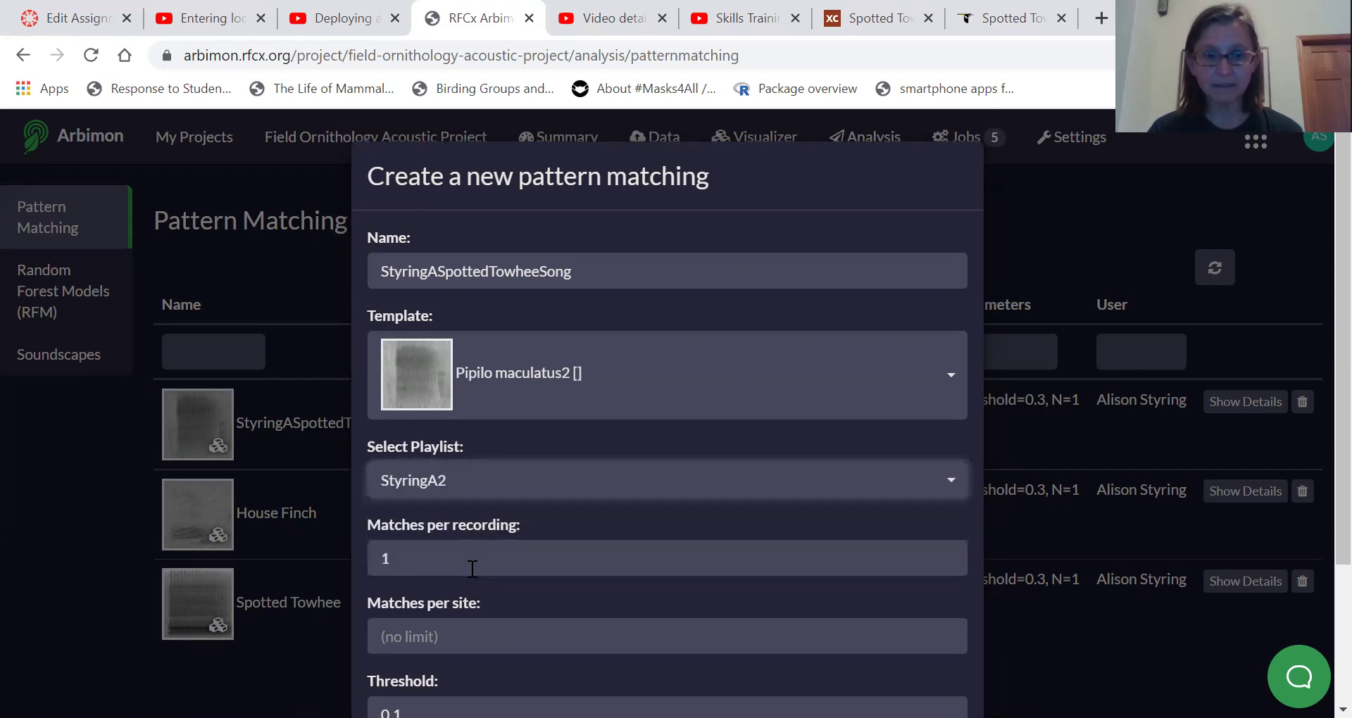
# Change the threshold to 0.3 and create the pattern-matching job
pyautogui.scroll(-3, 667, 530)
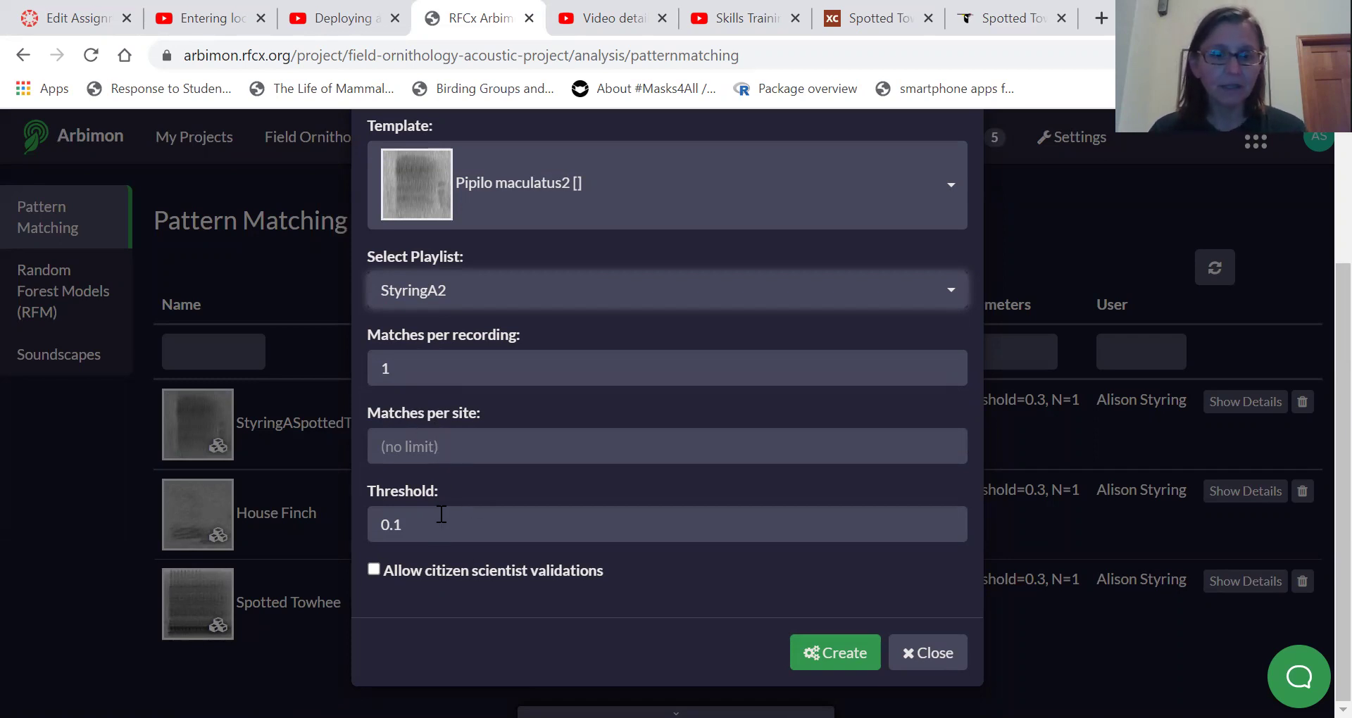
pyautogui.click(413, 527)
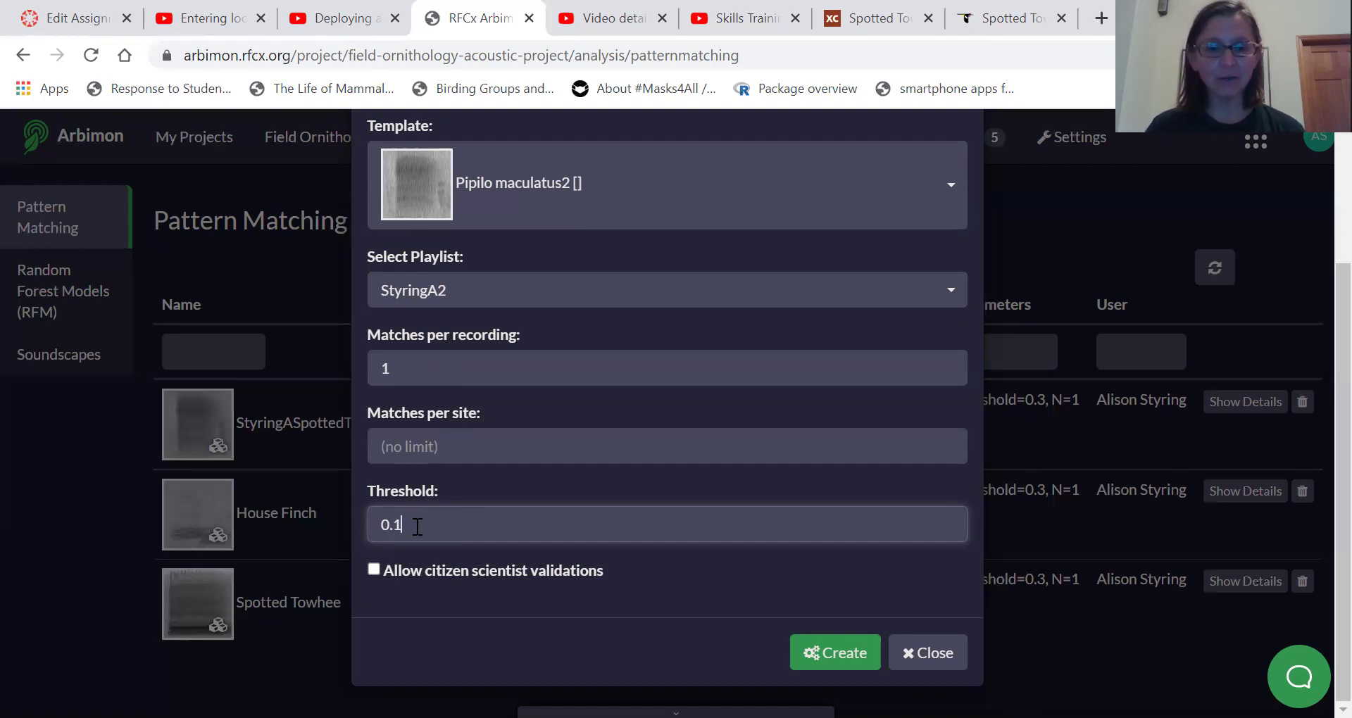
pyautogui.press('BackSpace')
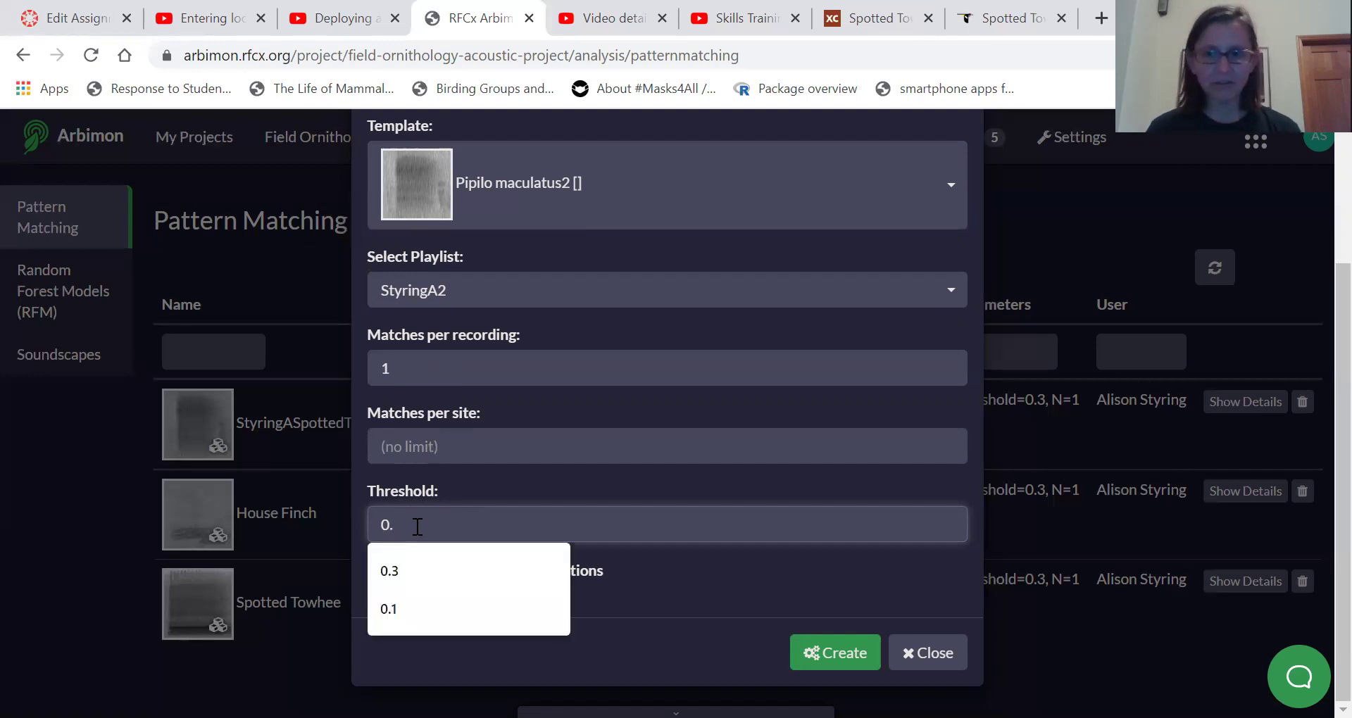
pyautogui.write('3')
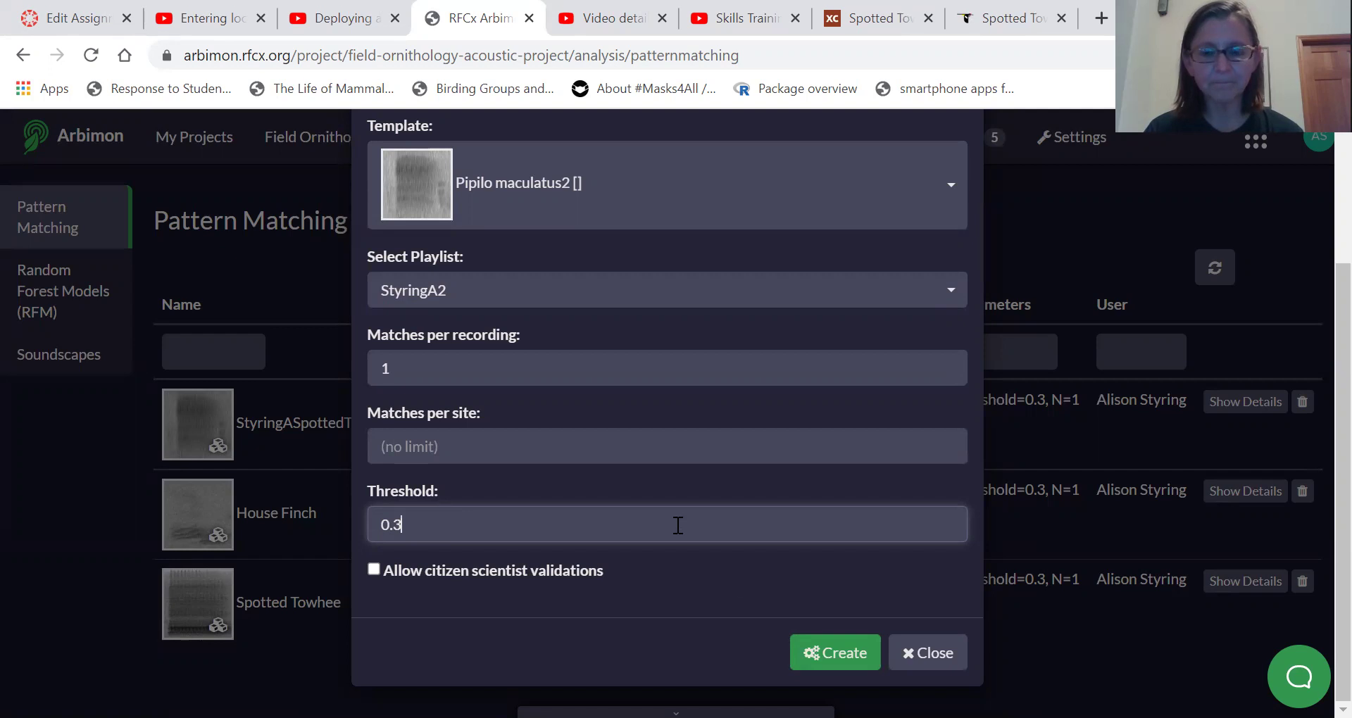
pyautogui.click(848, 662)
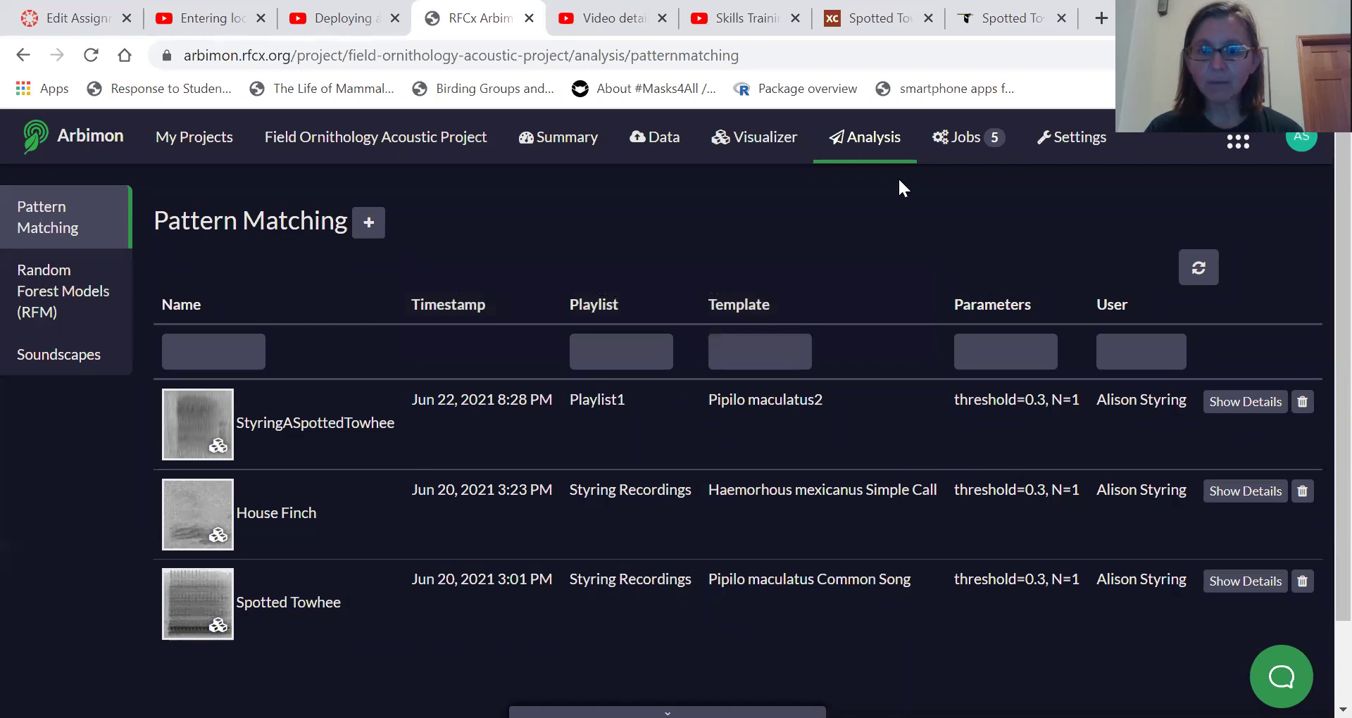
# Reload the Jobs page until StyringASpottedTowheeSong completes, then return to Pattern Matching
pyautogui.click(957, 147)
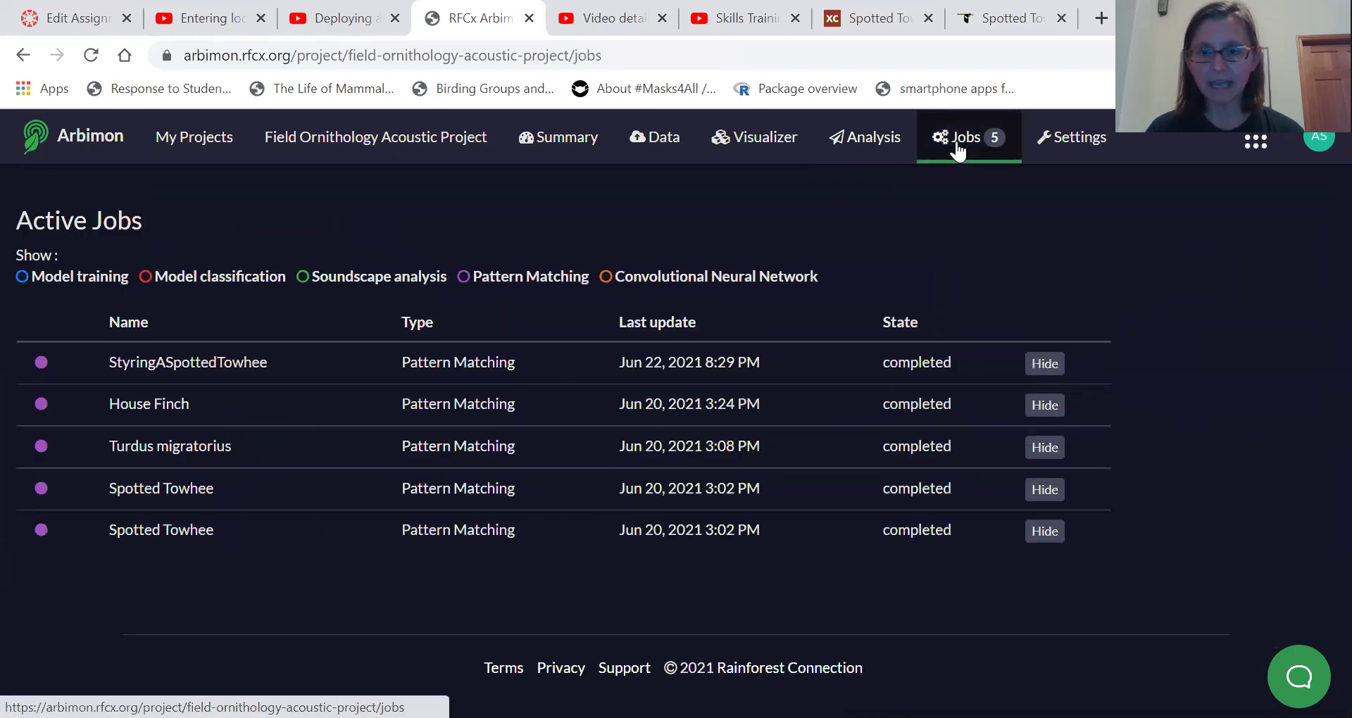
pyautogui.click(729, 55)
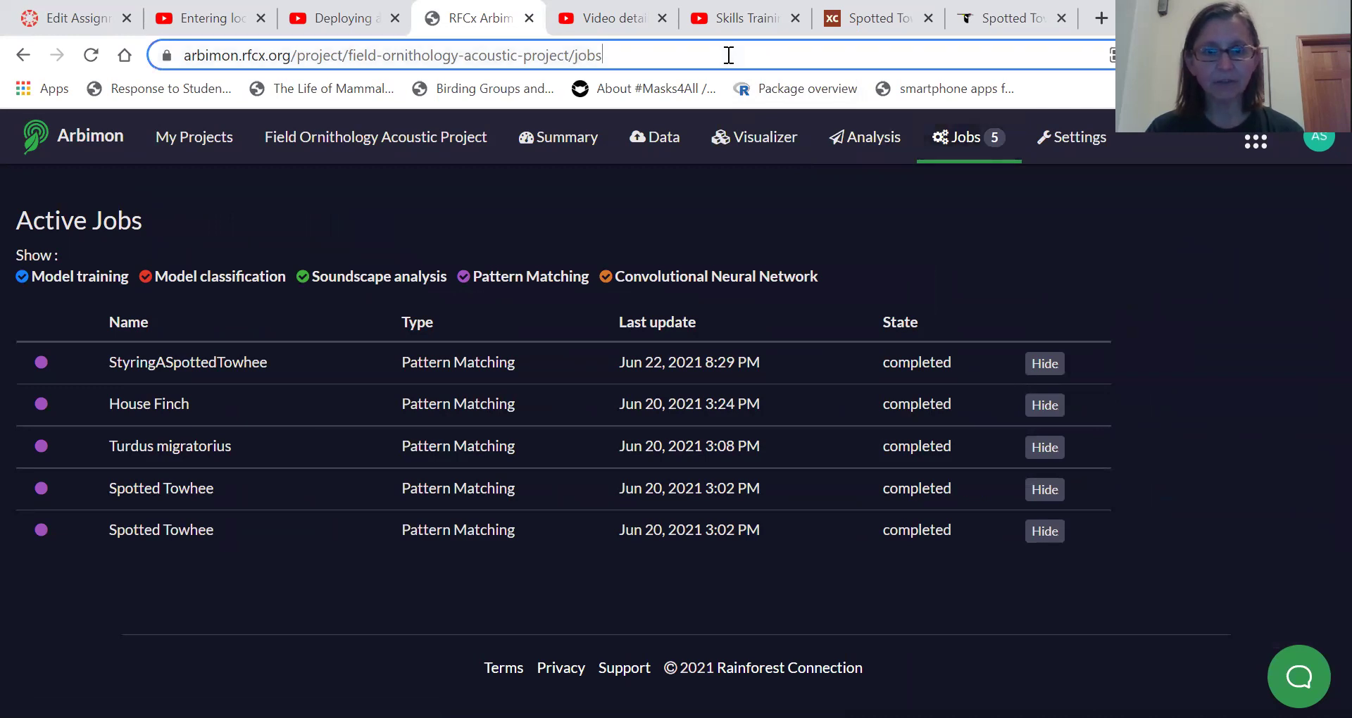
pyautogui.press('Return')
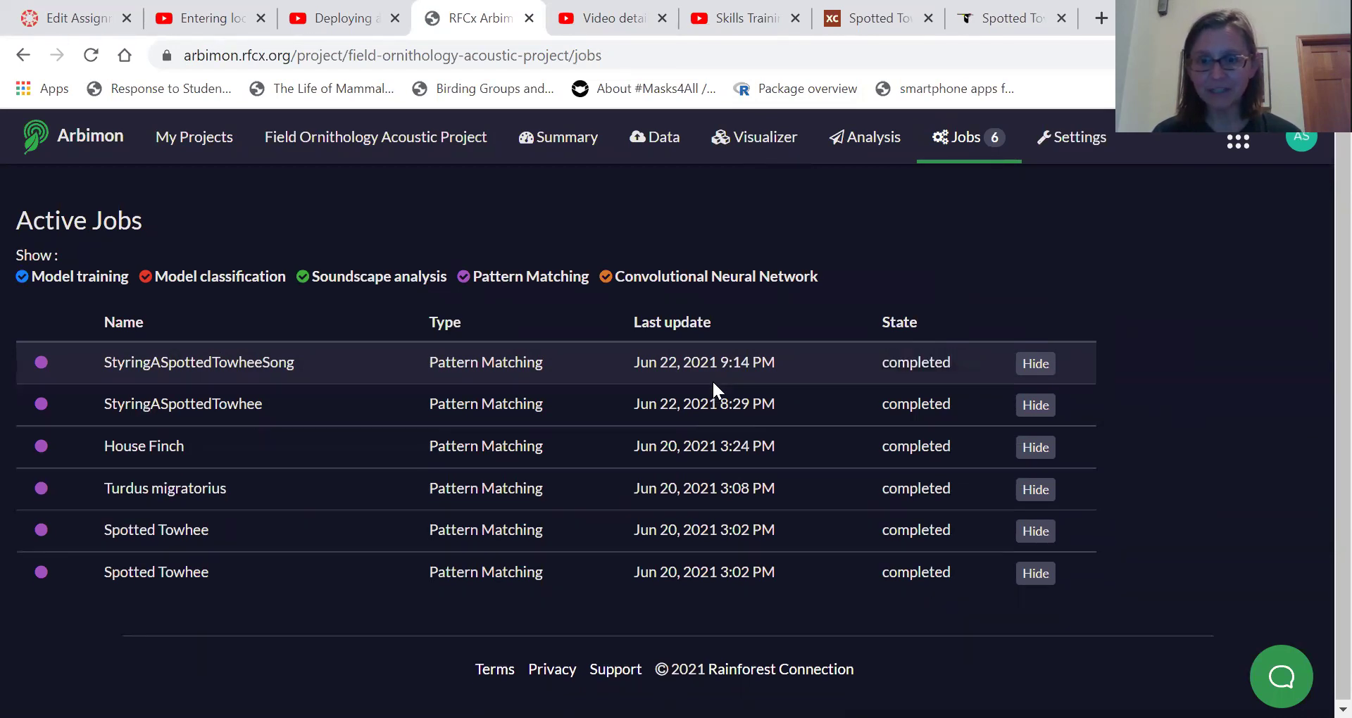
pyautogui.click(878, 153)
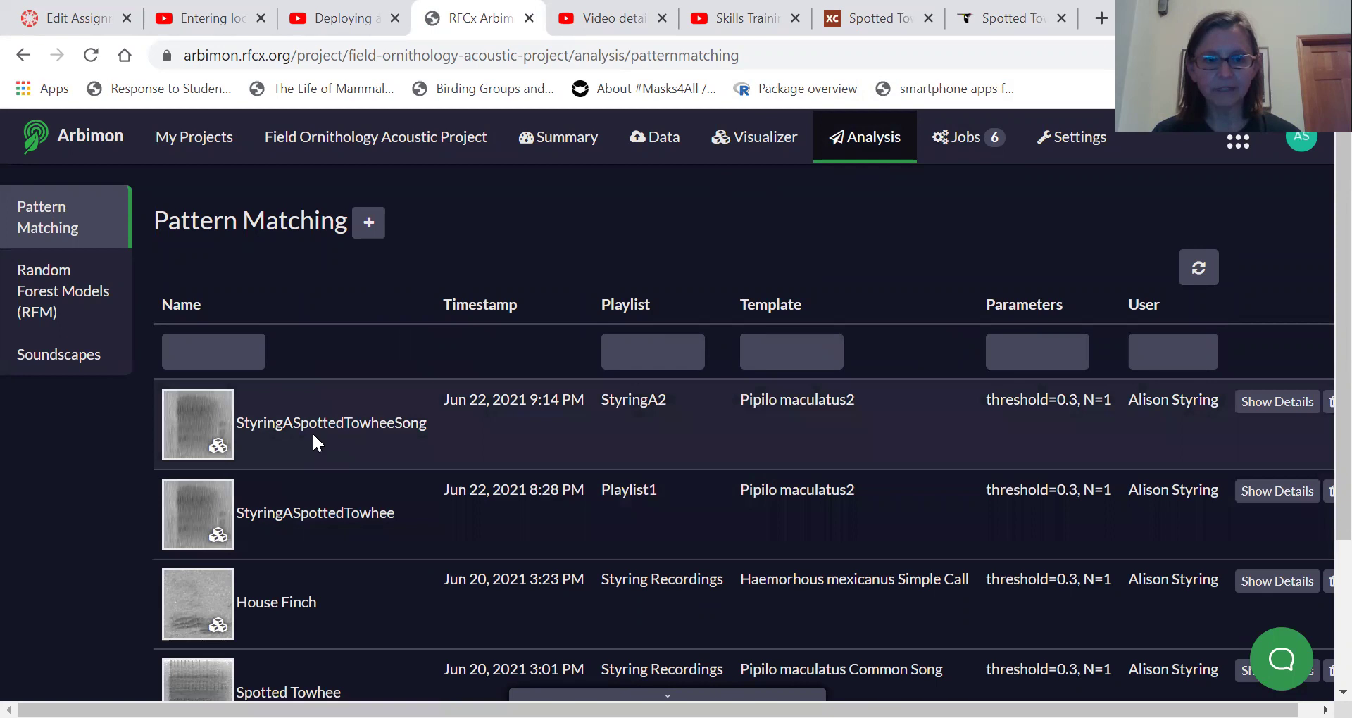
# Open the StyringASpottedTowheeSong results and play the template and the 0.993 top match
pyautogui.click(1277, 402)
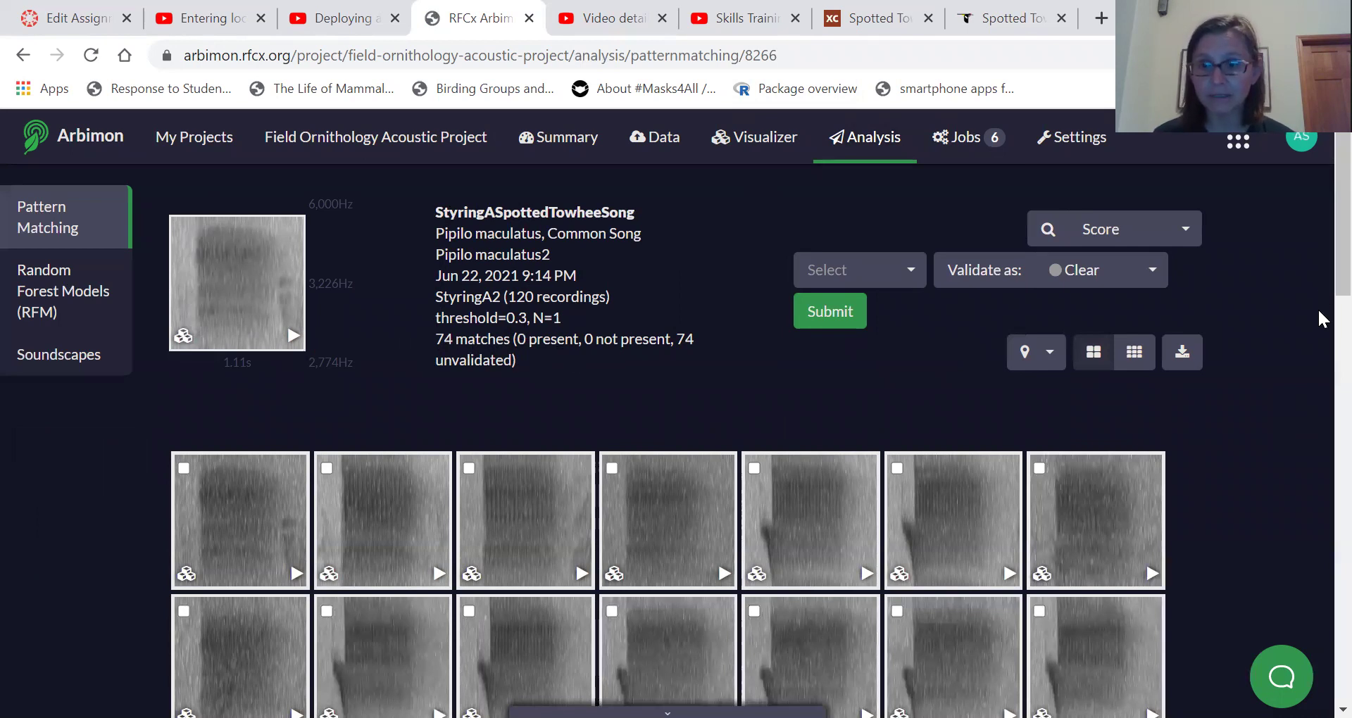
pyautogui.scroll(-1, 1321, 281)
pyautogui.scroll(-1, 1321, 290)
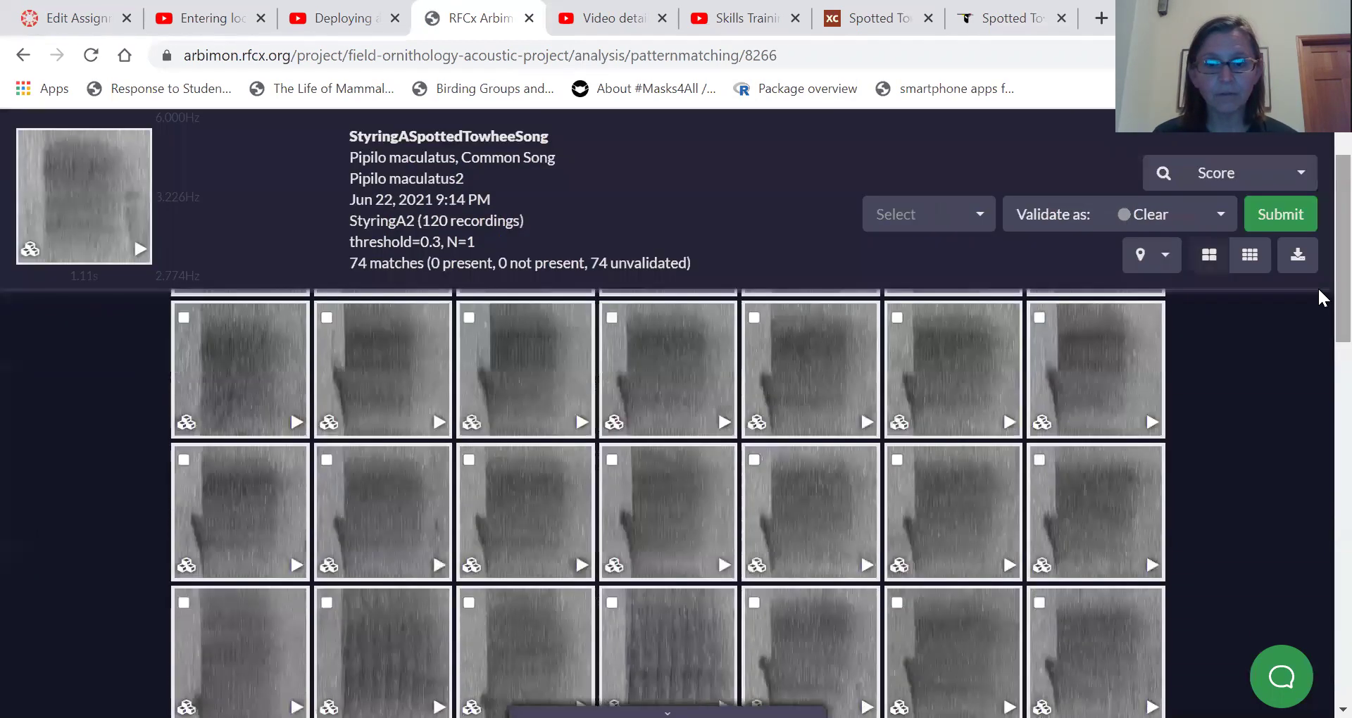
pyautogui.scroll(2, 1322, 274)
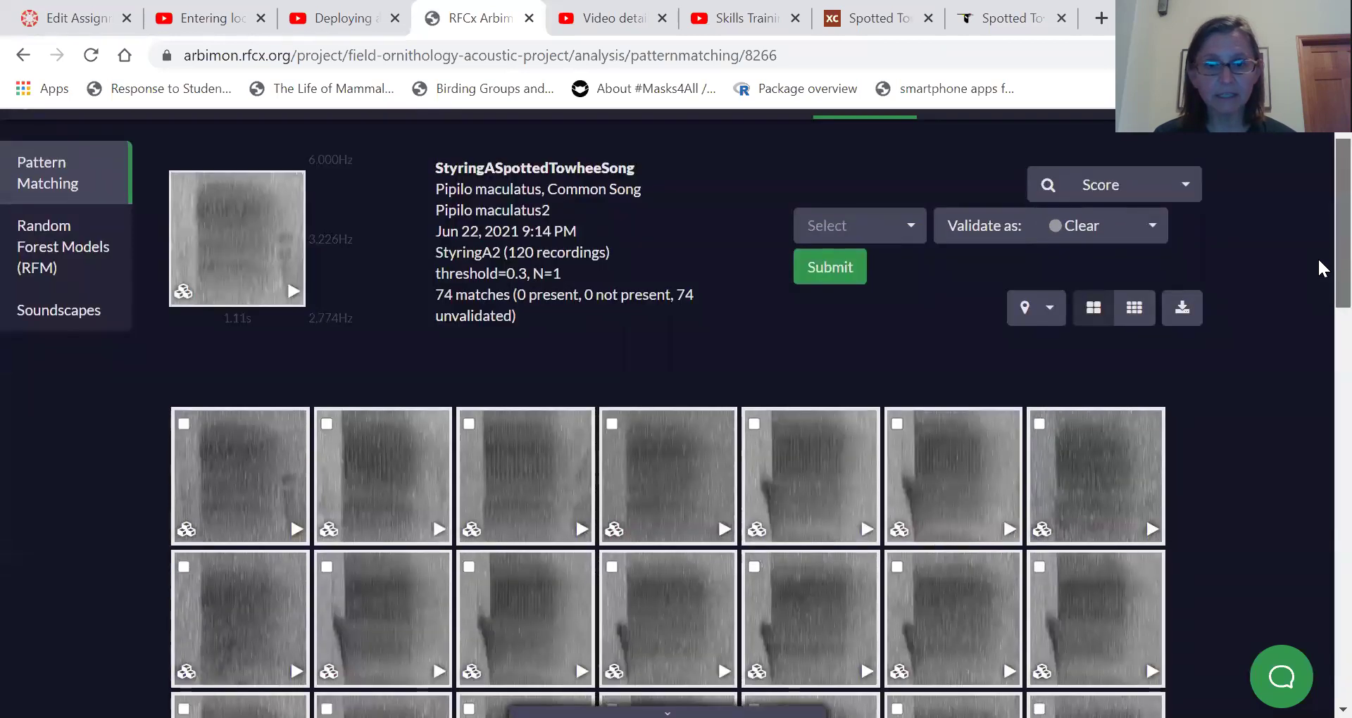
pyautogui.scroll(-1, 1322, 267)
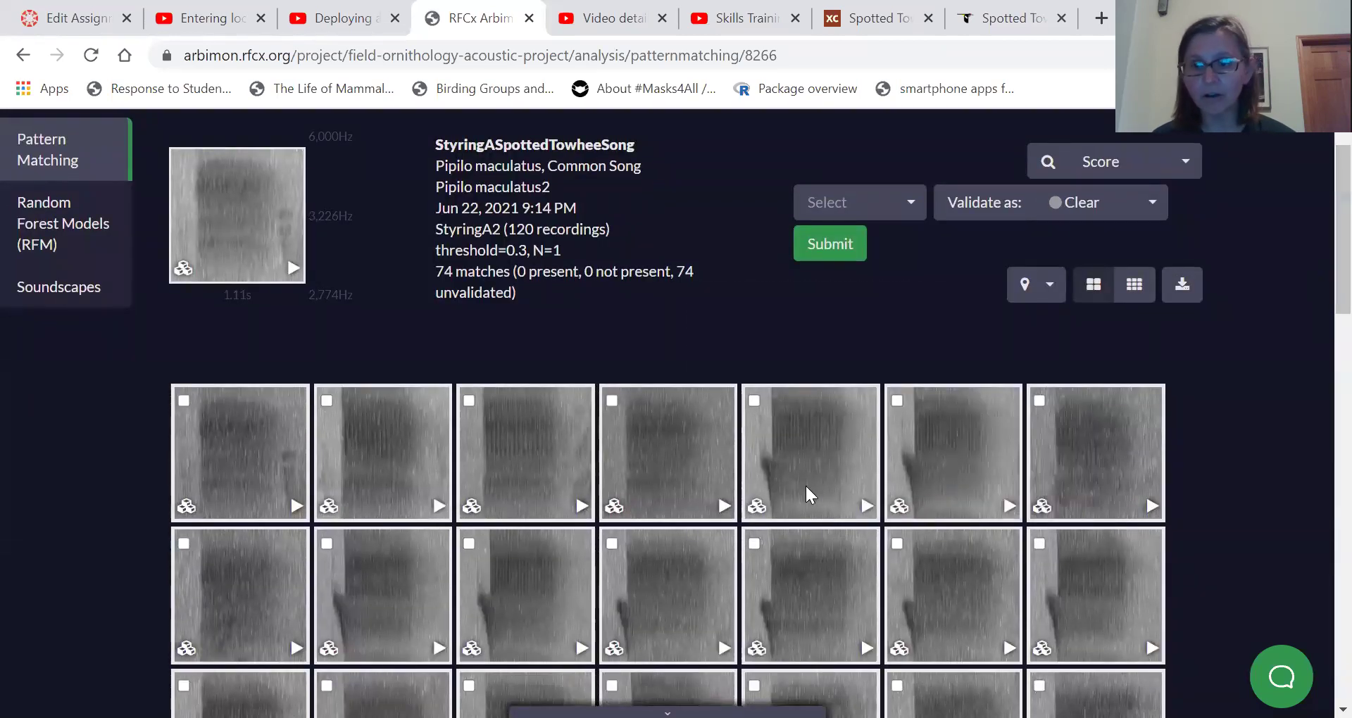
pyautogui.moveTo(808, 496)
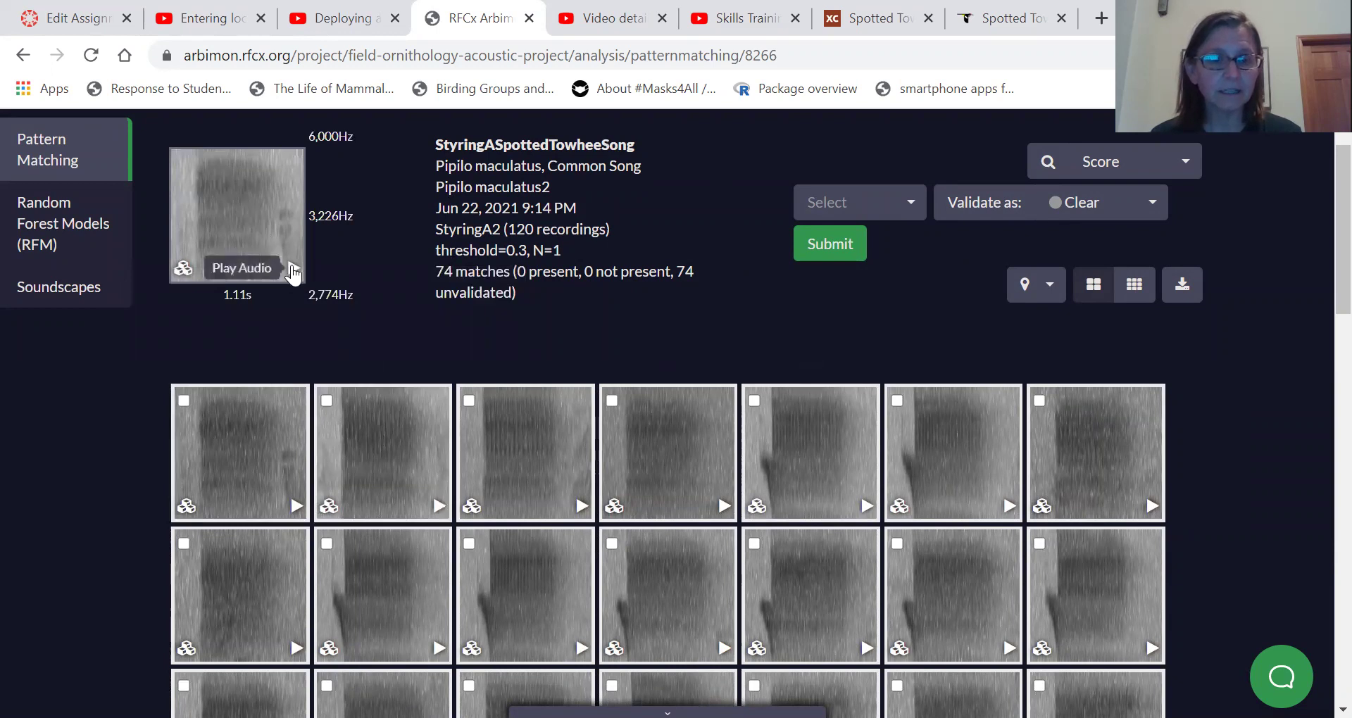
pyautogui.click(293, 270)
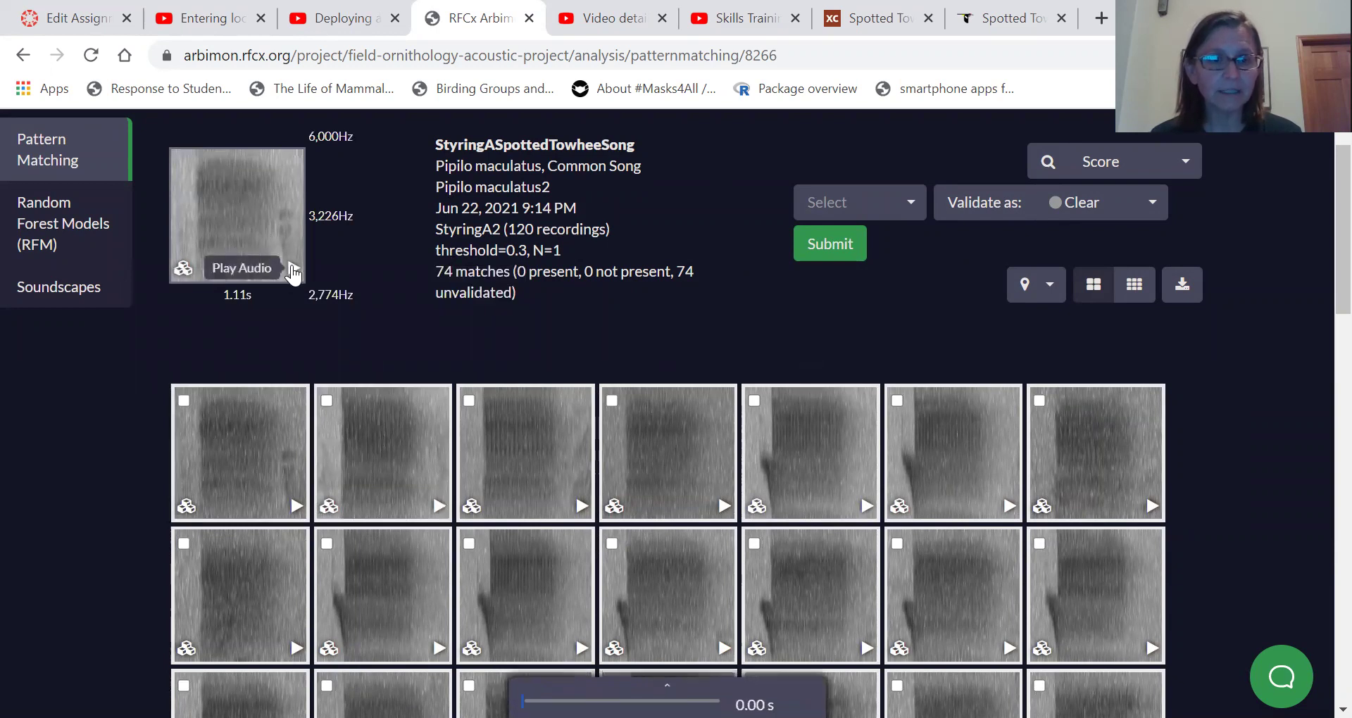
pyautogui.click(296, 507)
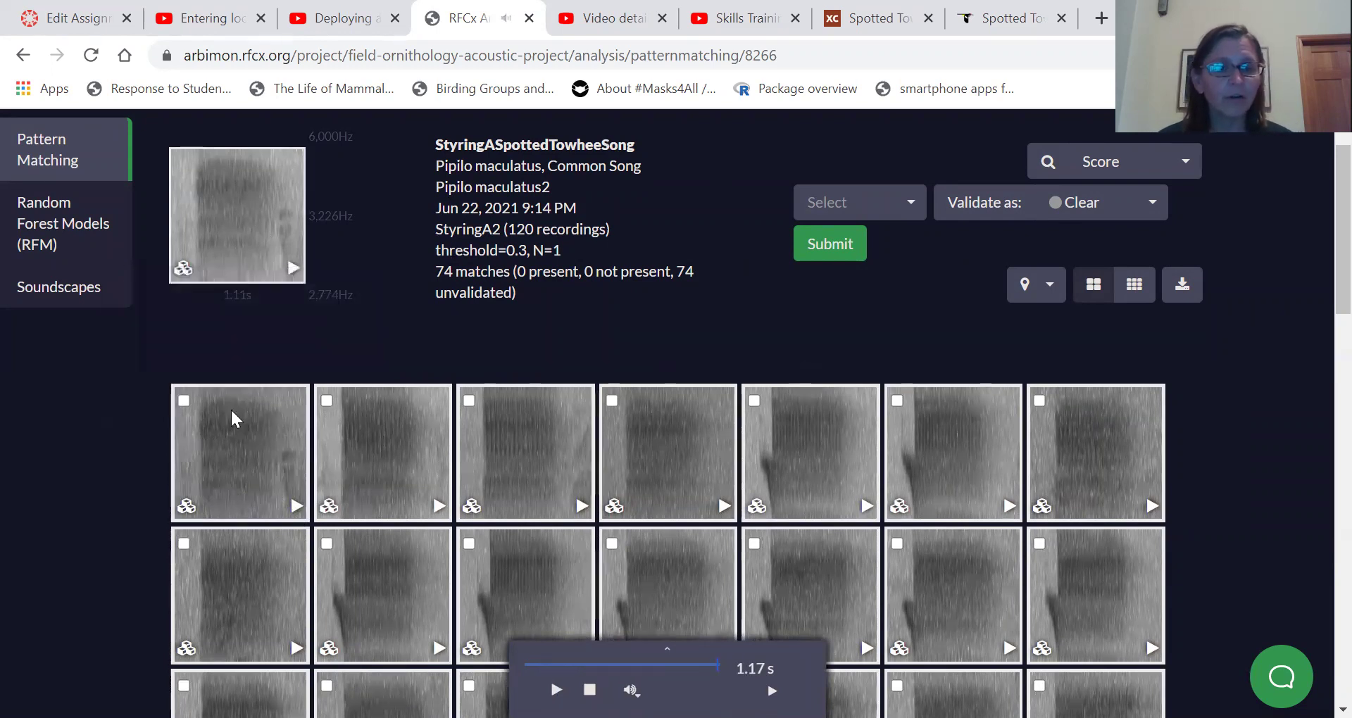
pyautogui.moveTo(223, 453)
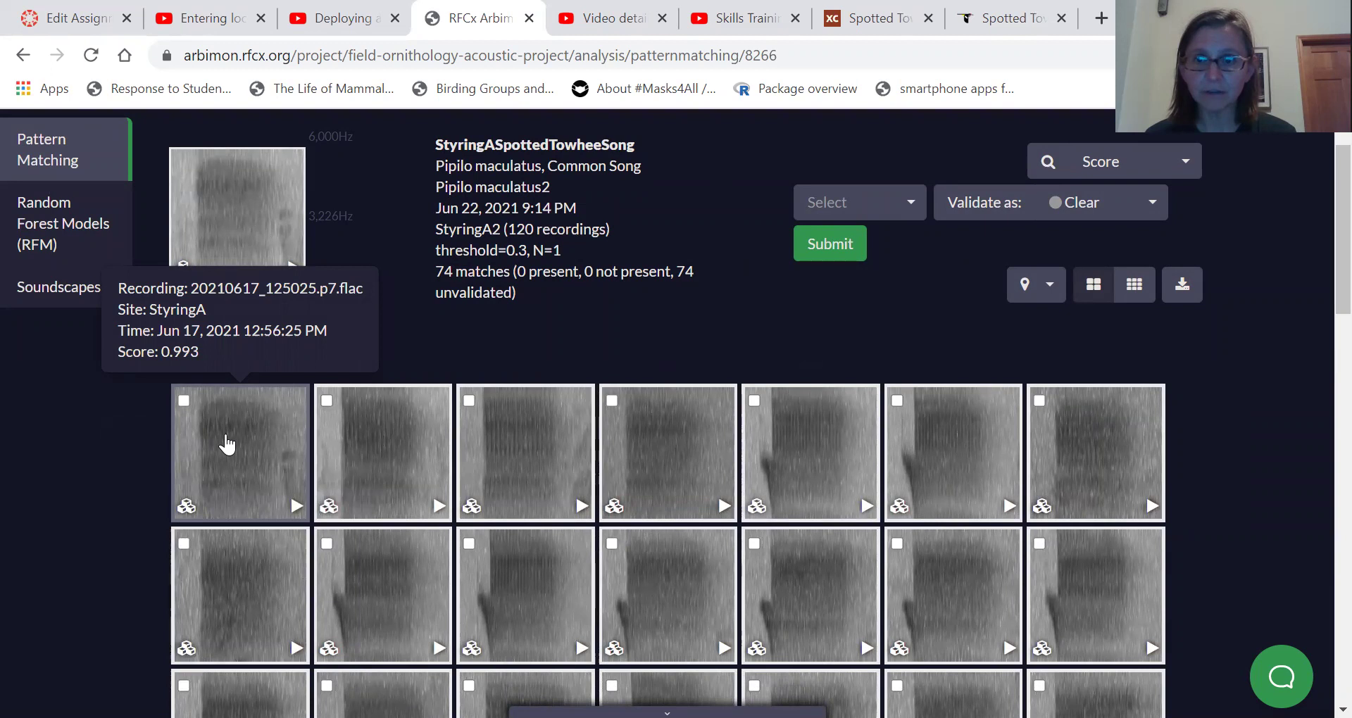
pyautogui.moveTo(372, 466)
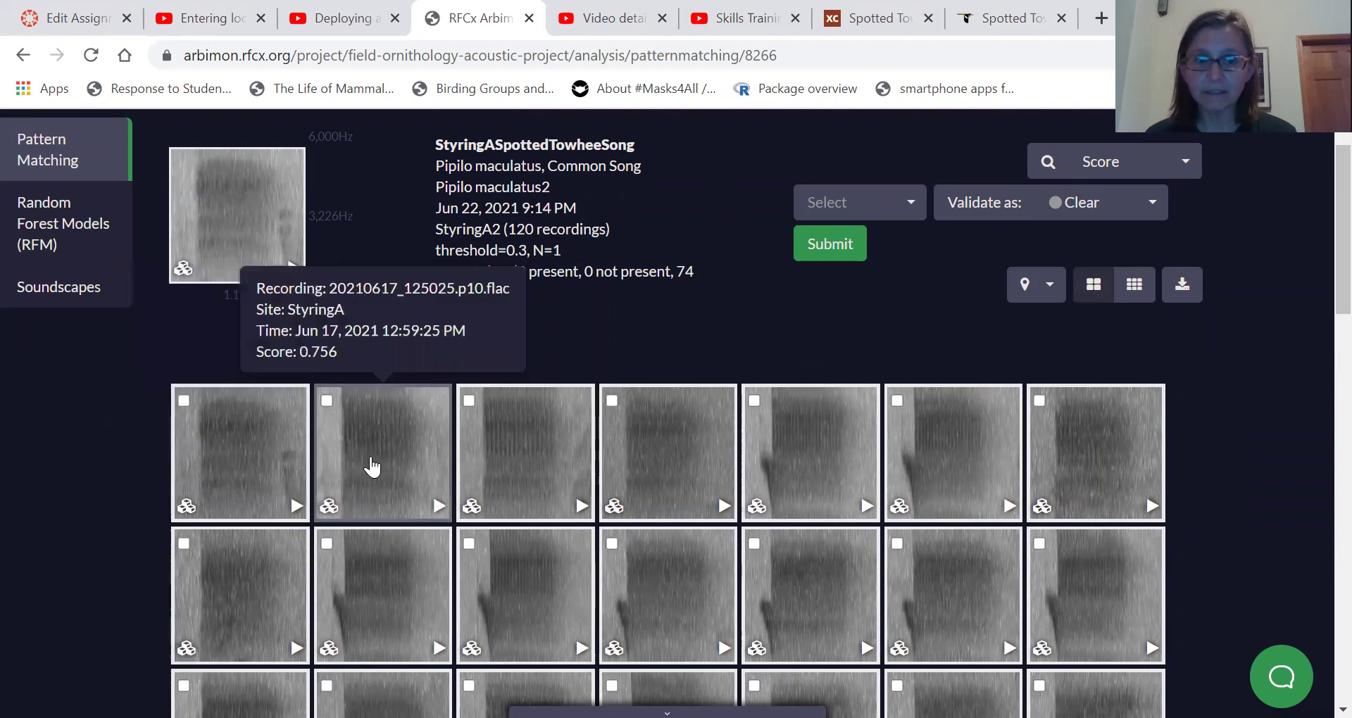
pyautogui.moveTo(548, 471)
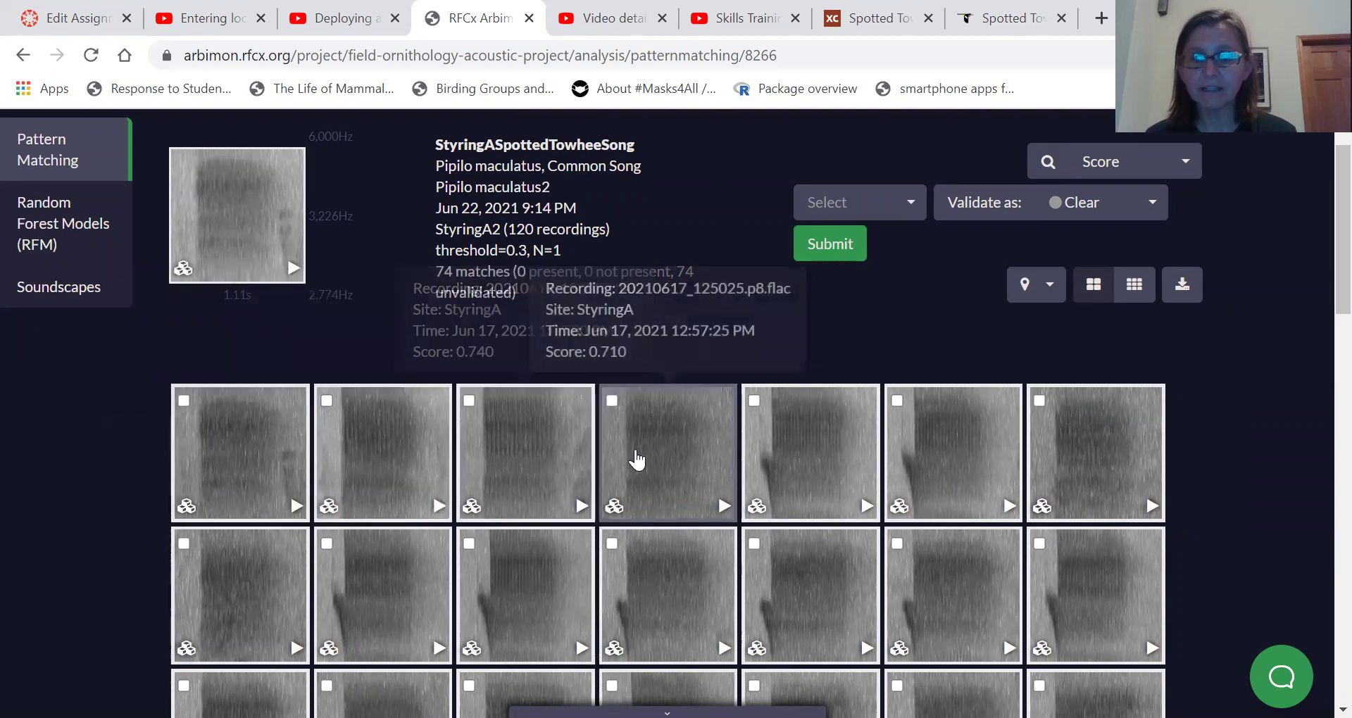
pyautogui.moveTo(955, 477)
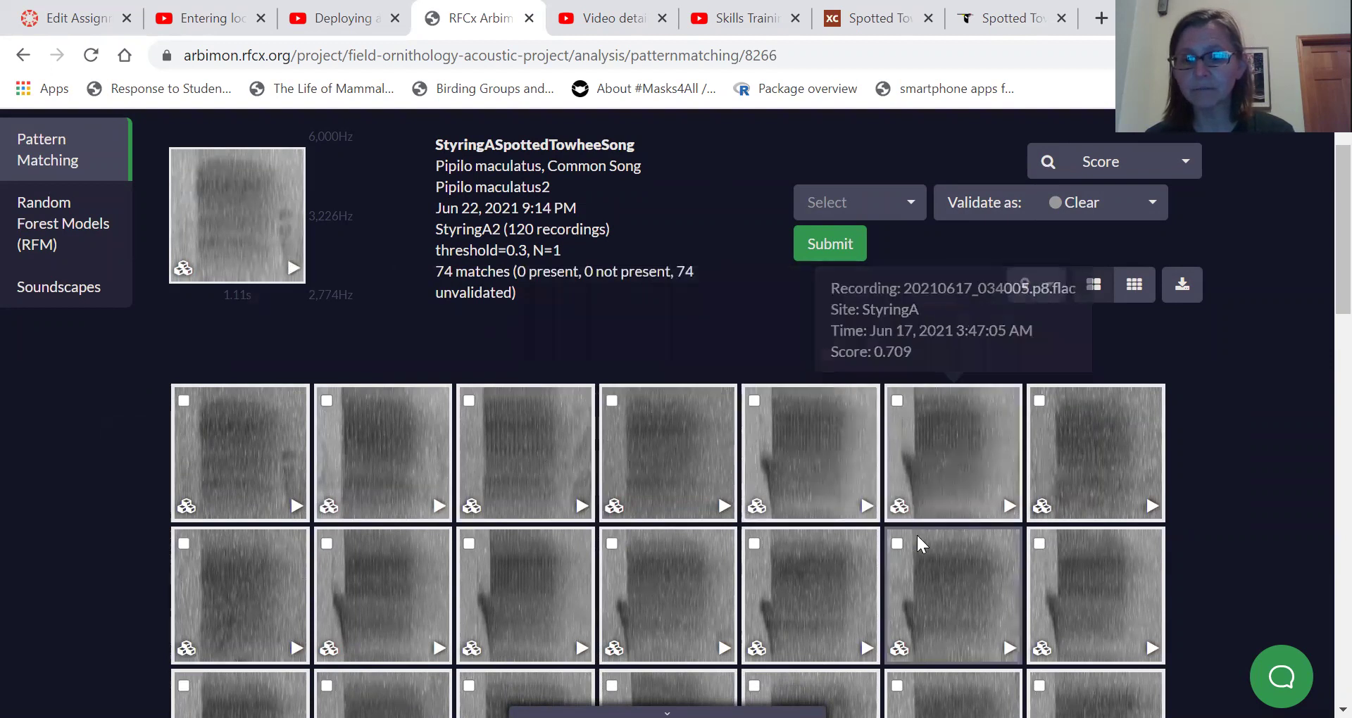
pyautogui.scroll(-2, 958, 486)
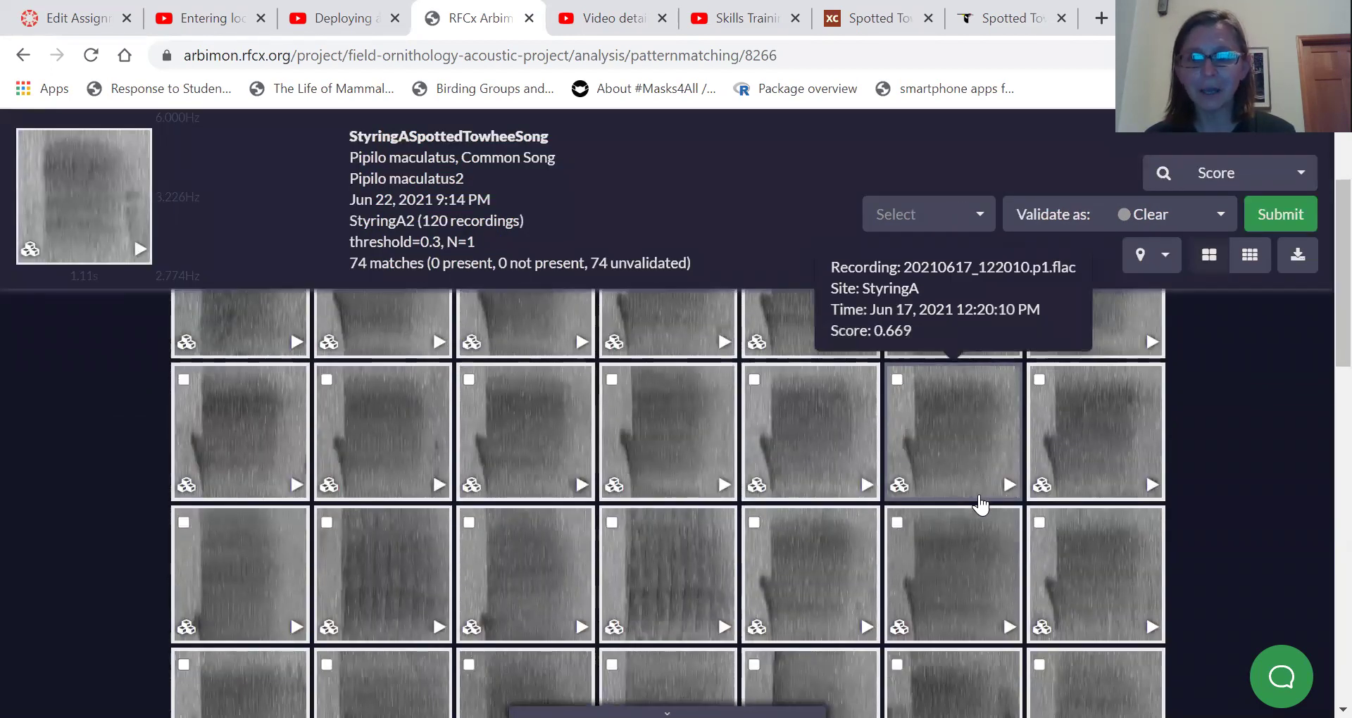
pyautogui.scroll(2, 979, 505)
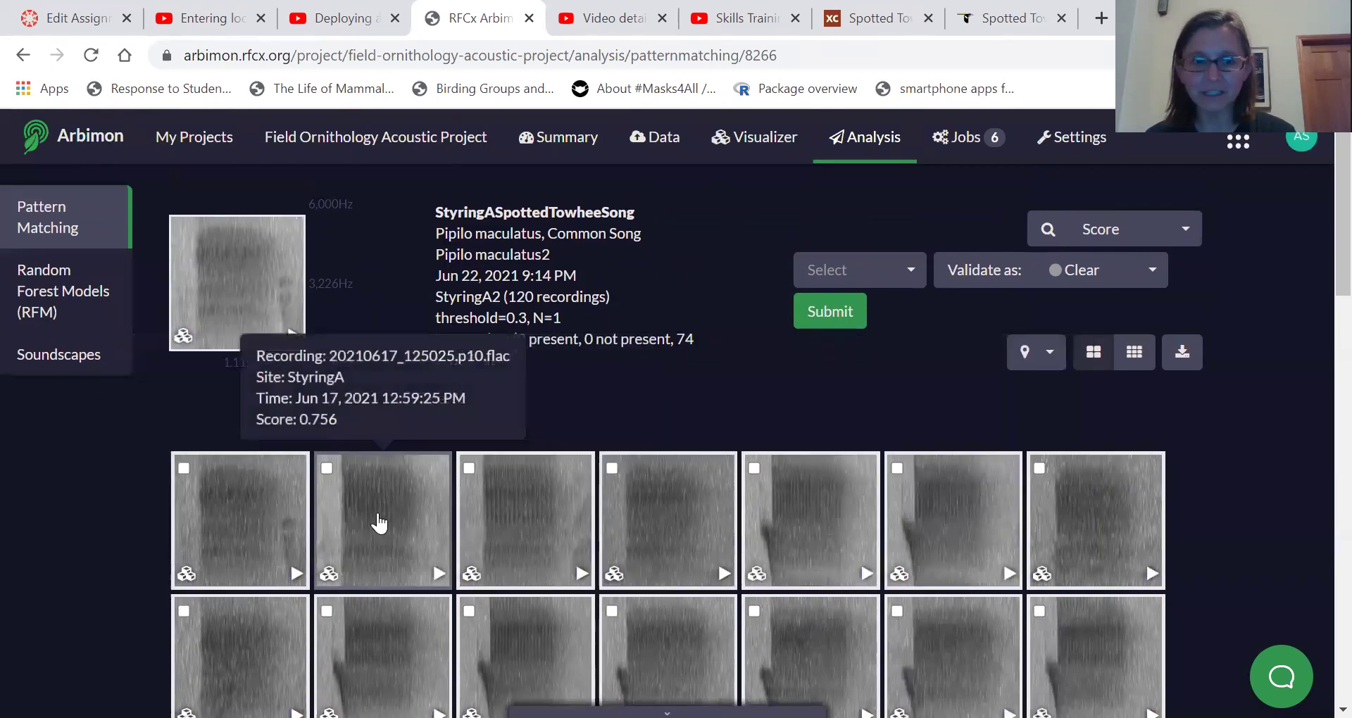
# Select the two top-scoring matches and set their validation to Present
pyautogui.click(185, 469)
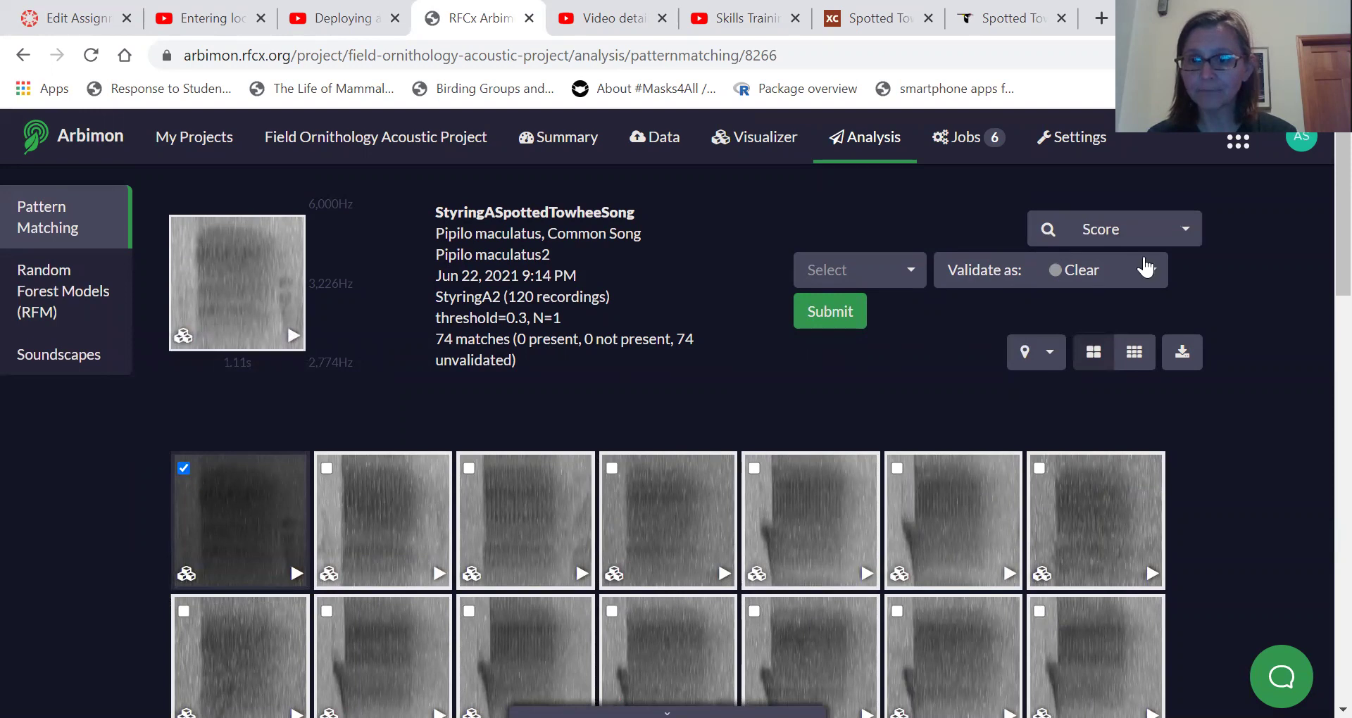
pyautogui.click(1144, 271)
pyautogui.click(1139, 309)
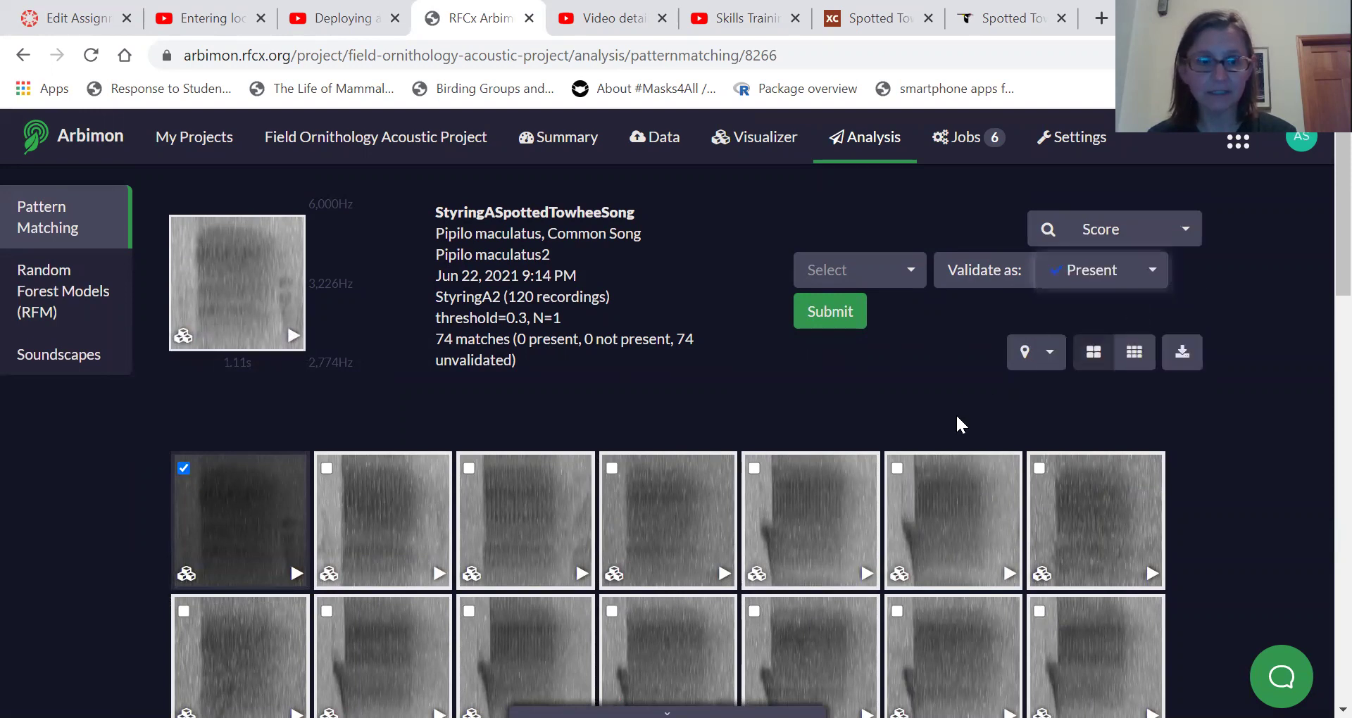
pyautogui.click(440, 574)
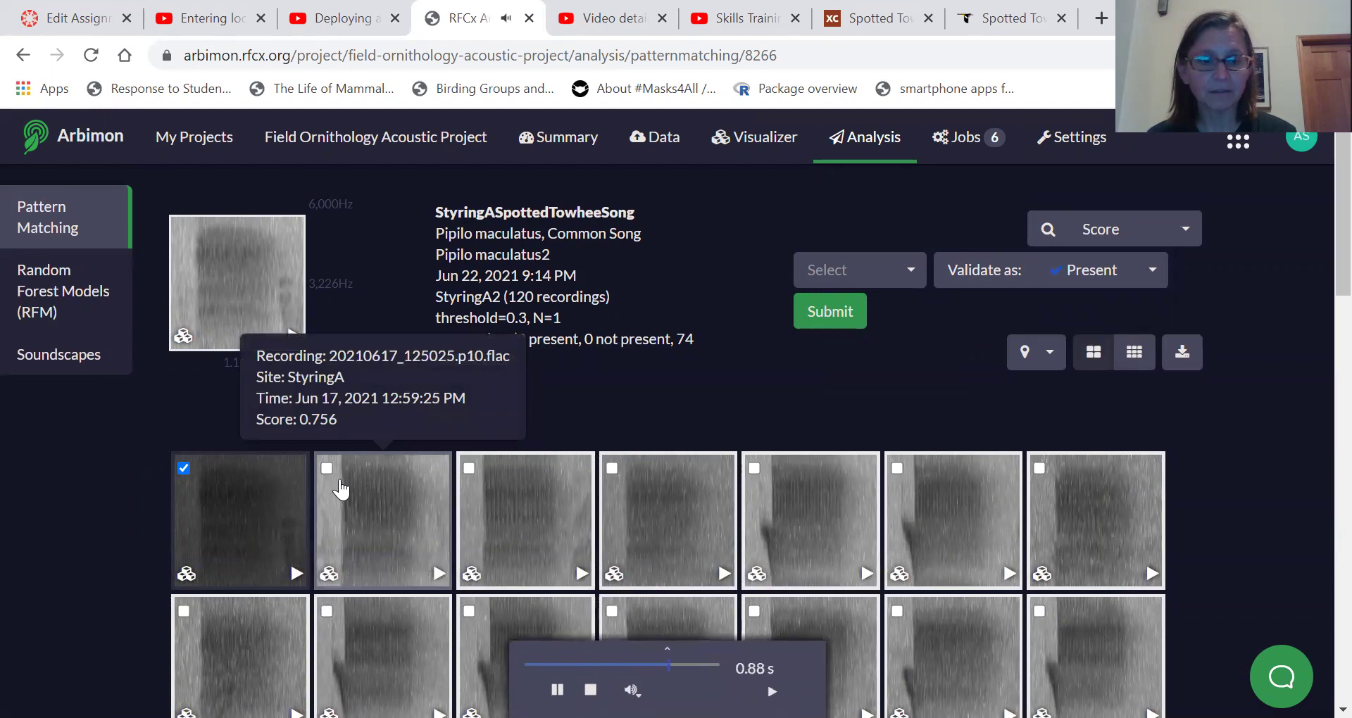
pyautogui.click(328, 467)
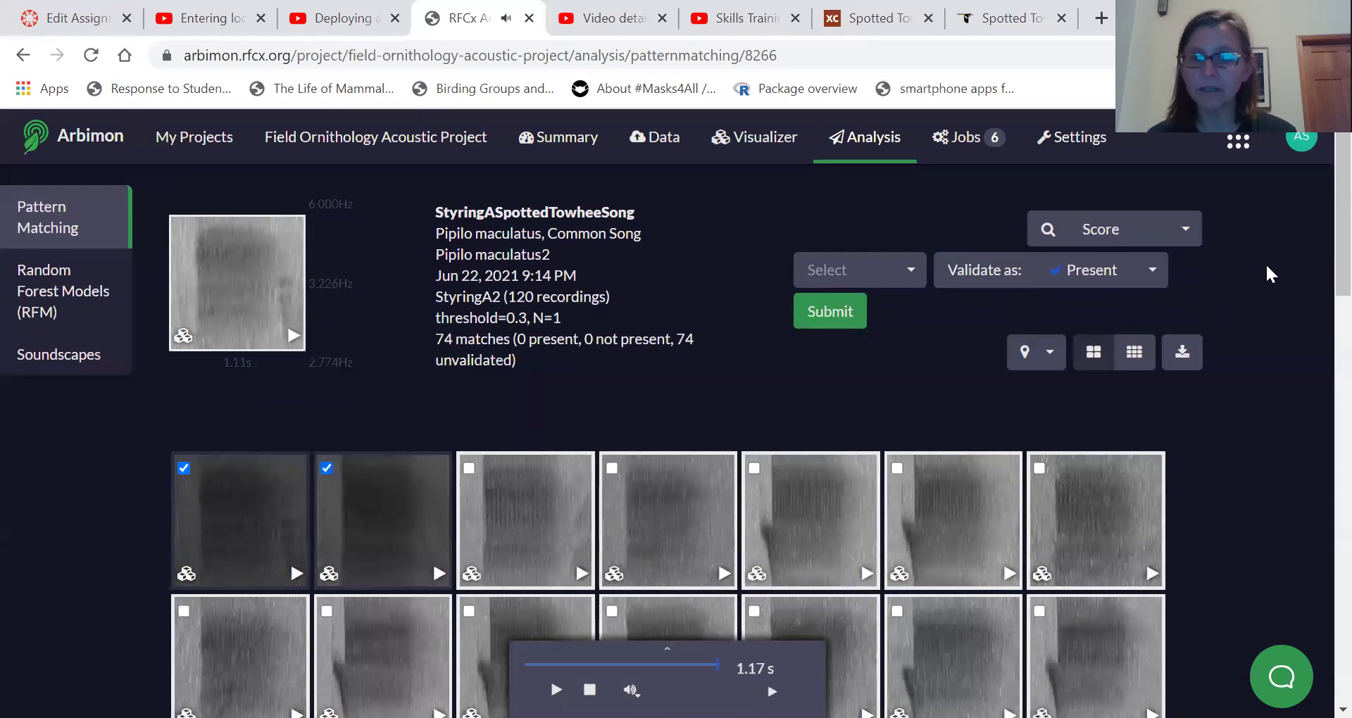
pyautogui.click(1146, 284)
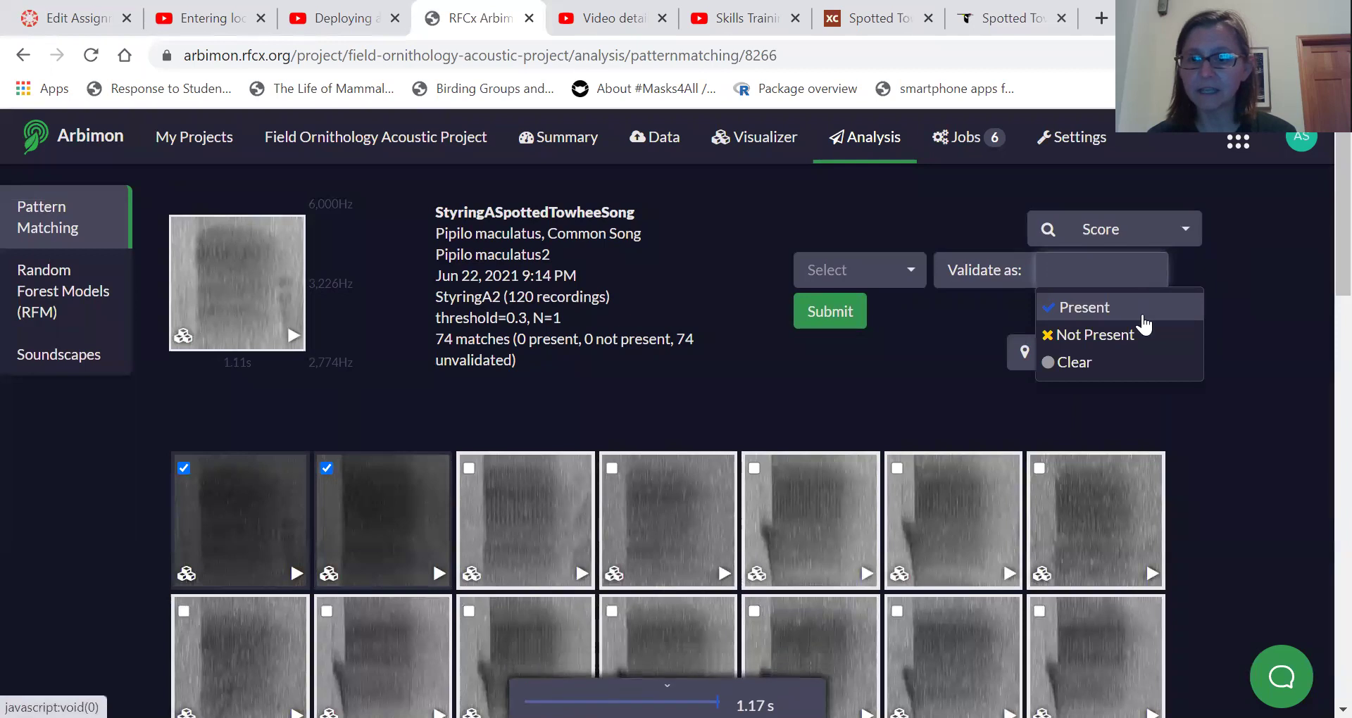
pyautogui.click(1084, 307)
# Play the lowest-scoring matches and open 20210617_123015.p6.flac in the Visualizer
pyautogui.scroll(-4, 933, 491)
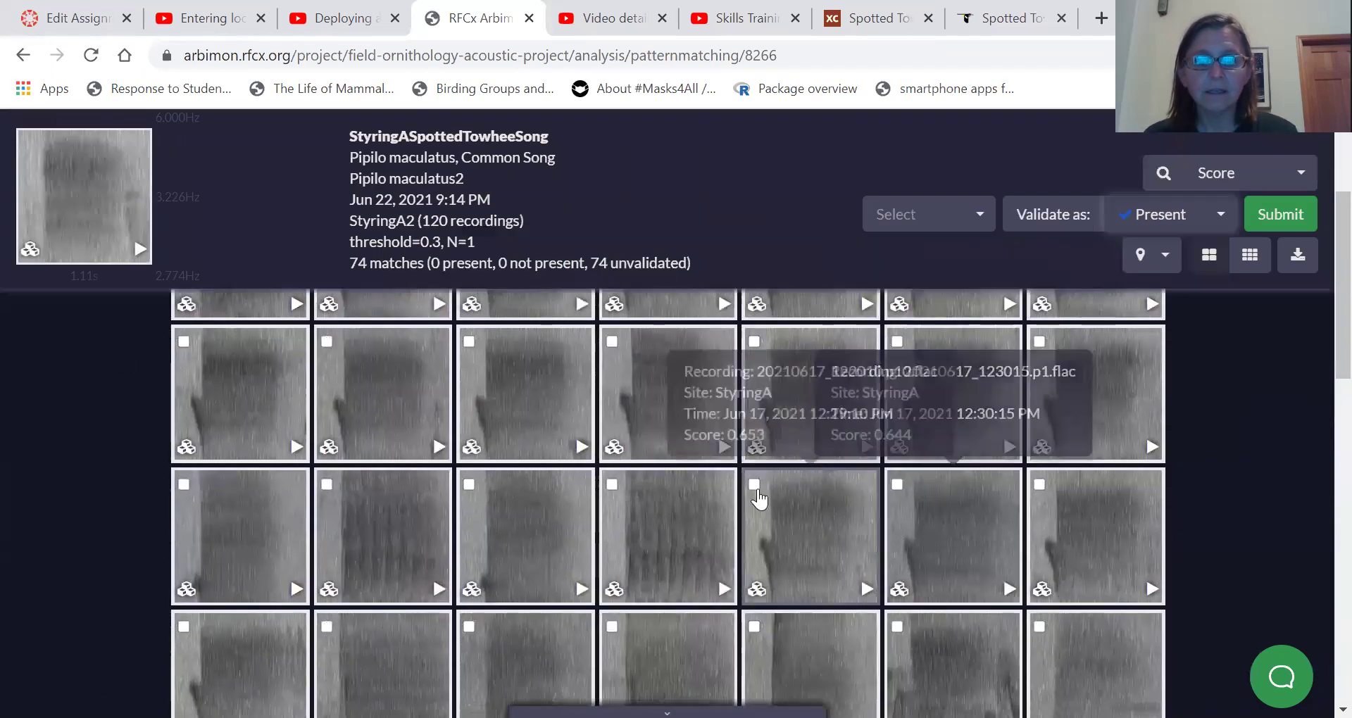
pyautogui.scroll(-5, 758, 497)
pyautogui.scroll(-6, 759, 497)
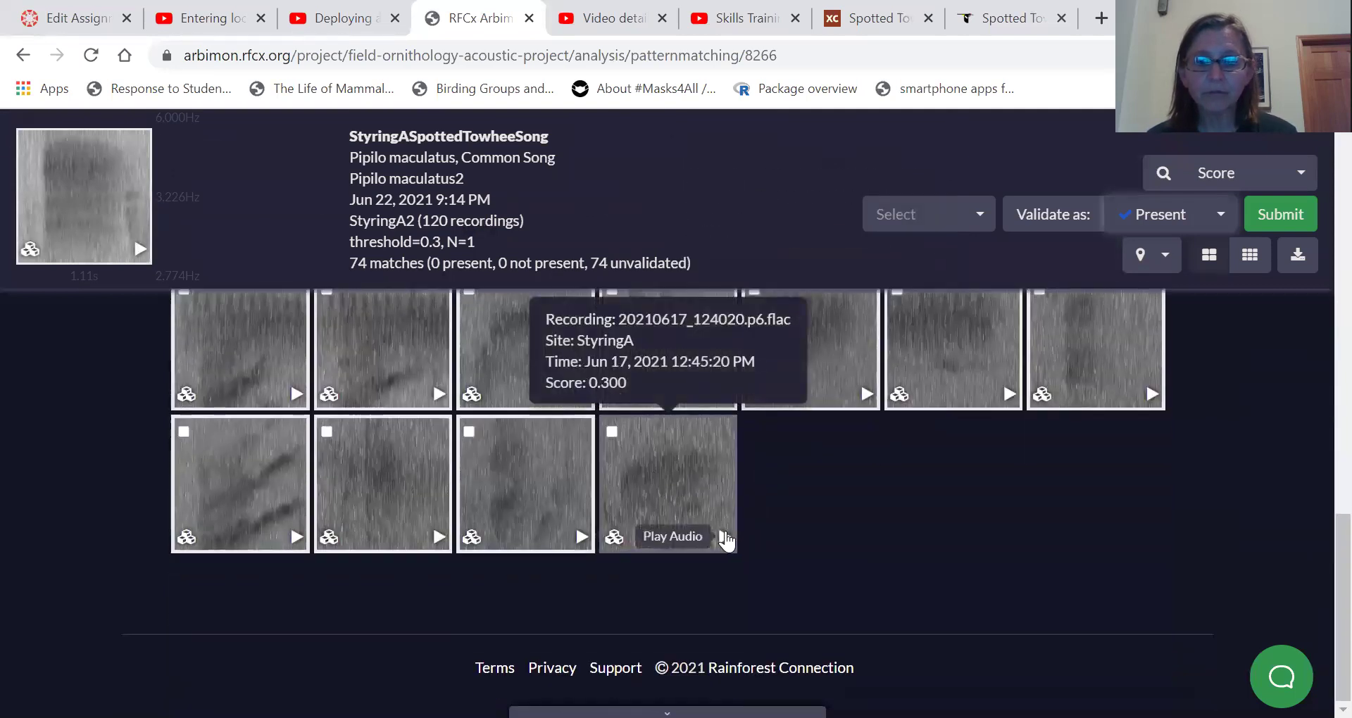
pyautogui.click(726, 537)
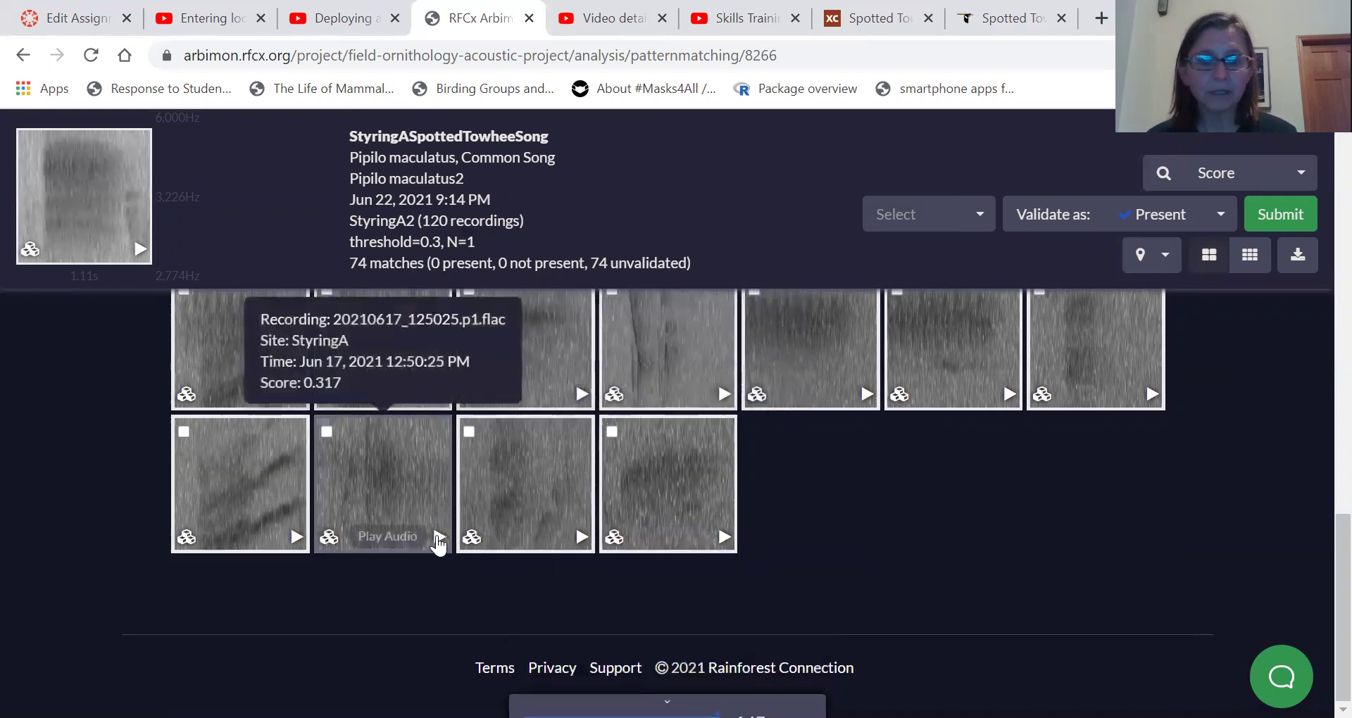
pyautogui.click(439, 538)
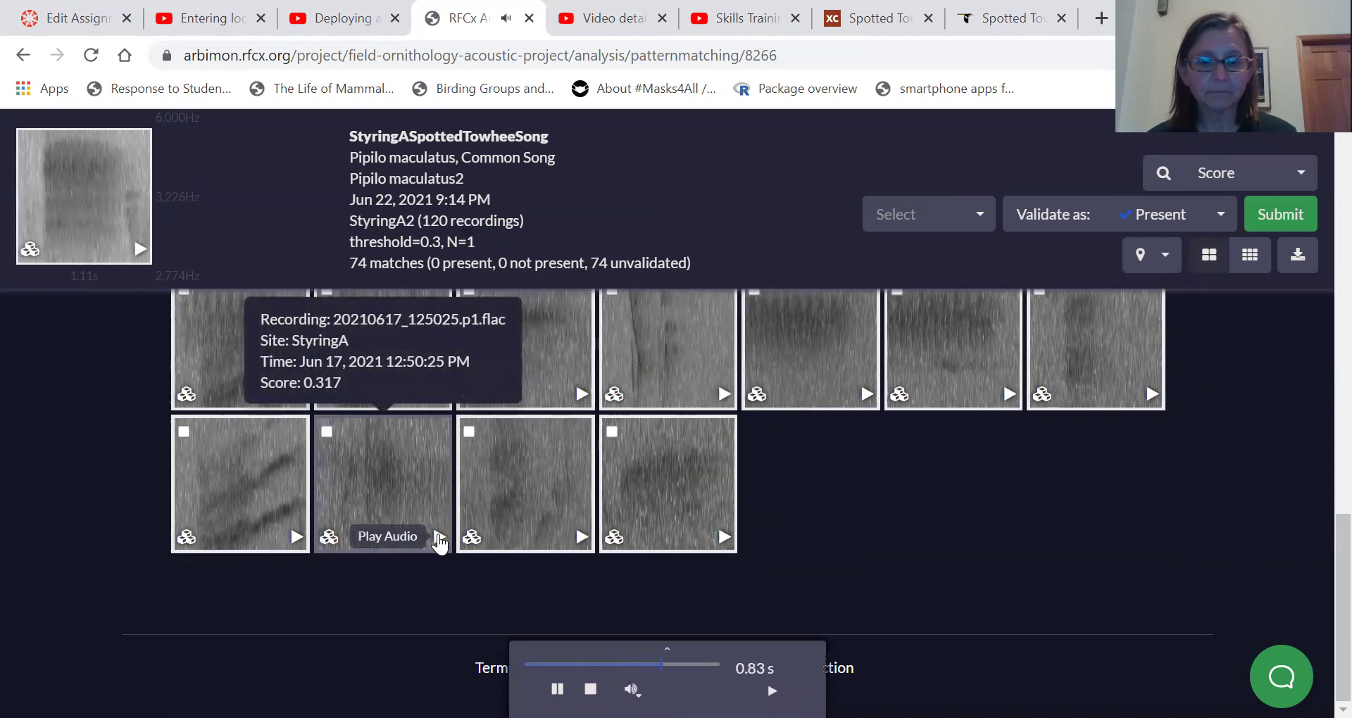
pyautogui.click(582, 539)
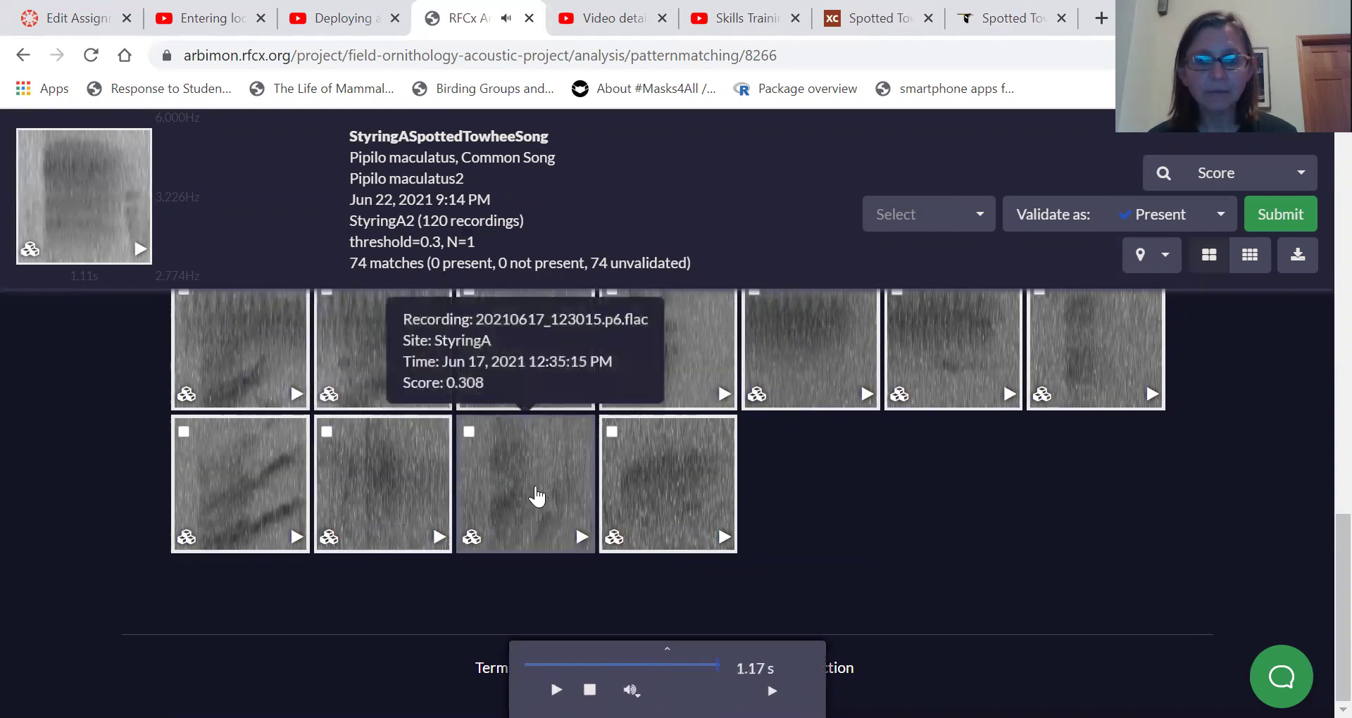
pyautogui.click(472, 539)
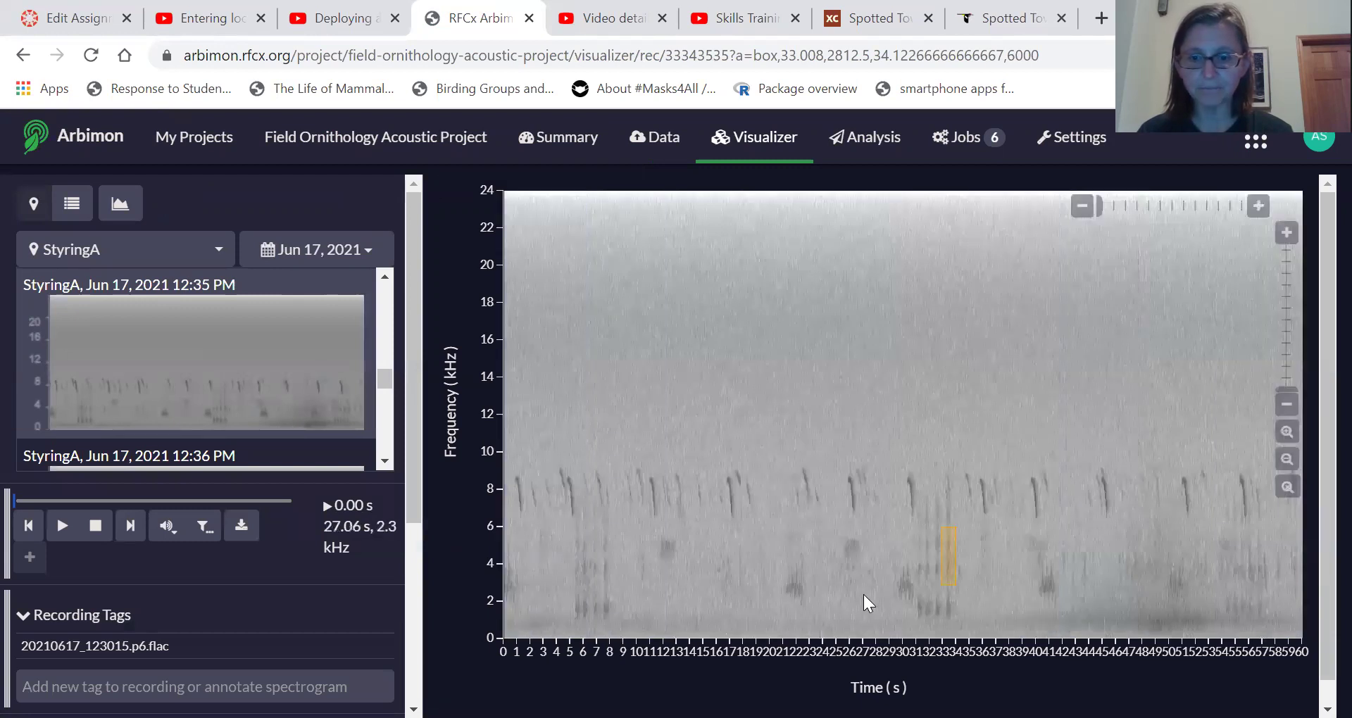
# Play the full recording from about 31 s, stop it, and go back to the results
pyautogui.click(62, 525)
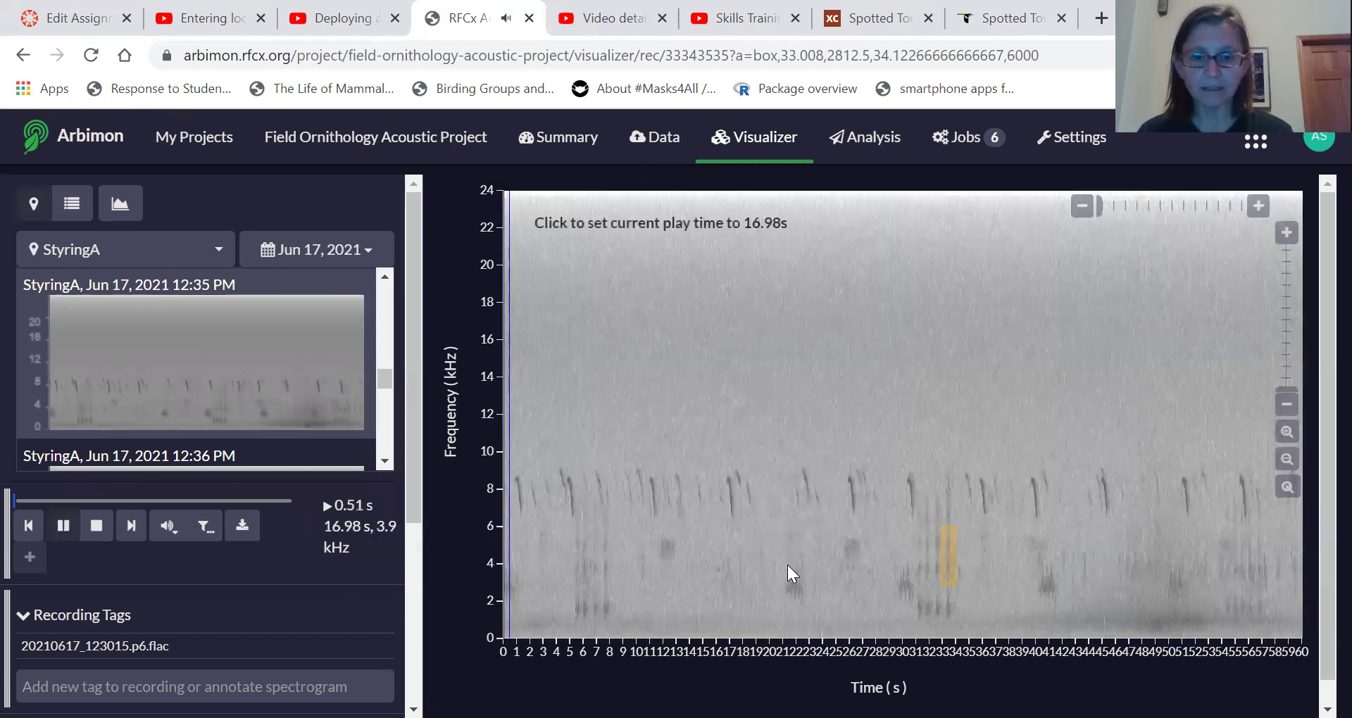
pyautogui.click(913, 599)
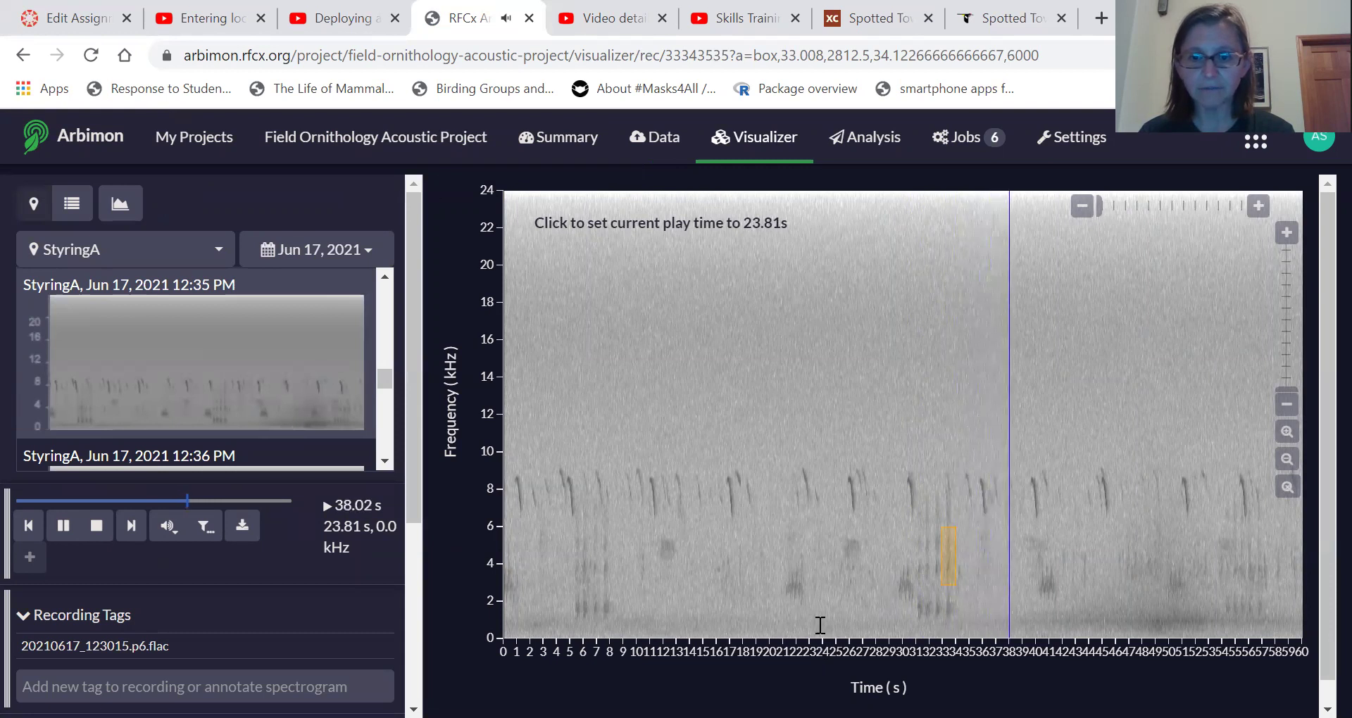
pyautogui.click(96, 526)
pyautogui.click(24, 55)
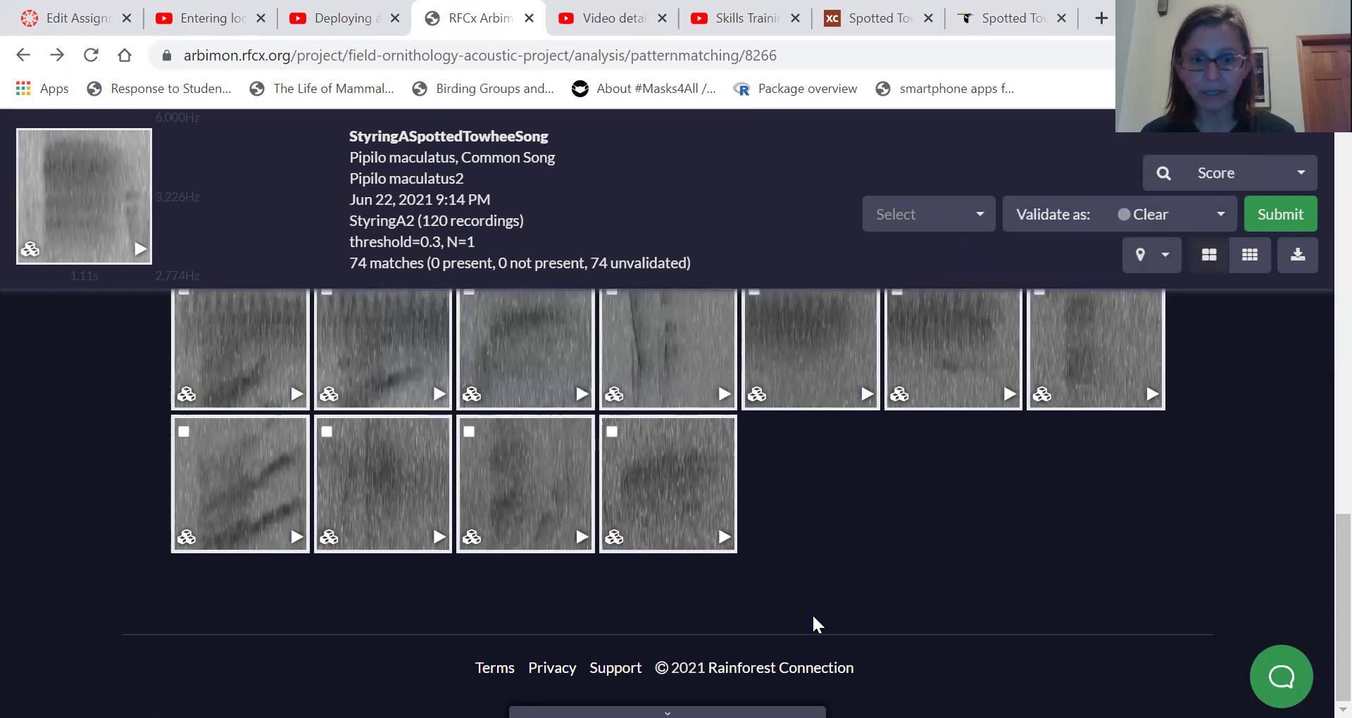
# Select the 0.308-scoring match from 20210617_123015.p6.flac and review its full recording
pyautogui.click(470, 431)
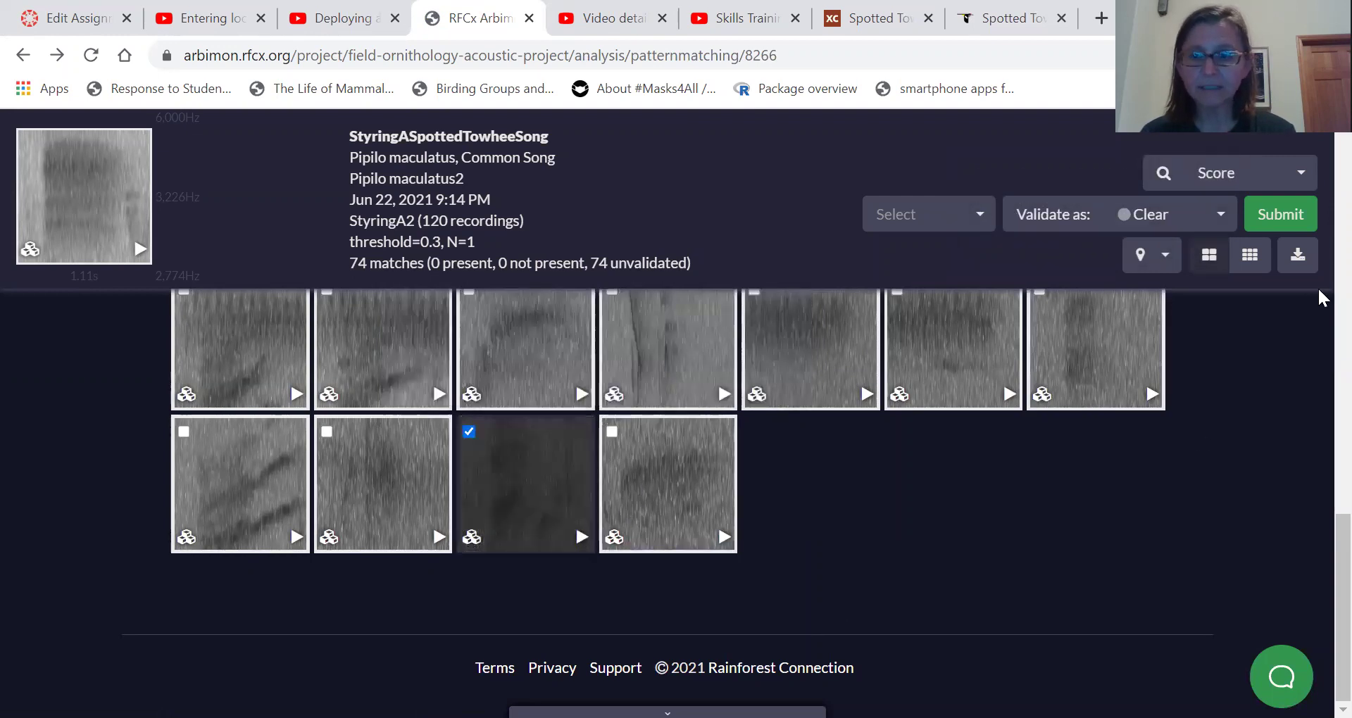
pyautogui.click(1217, 217)
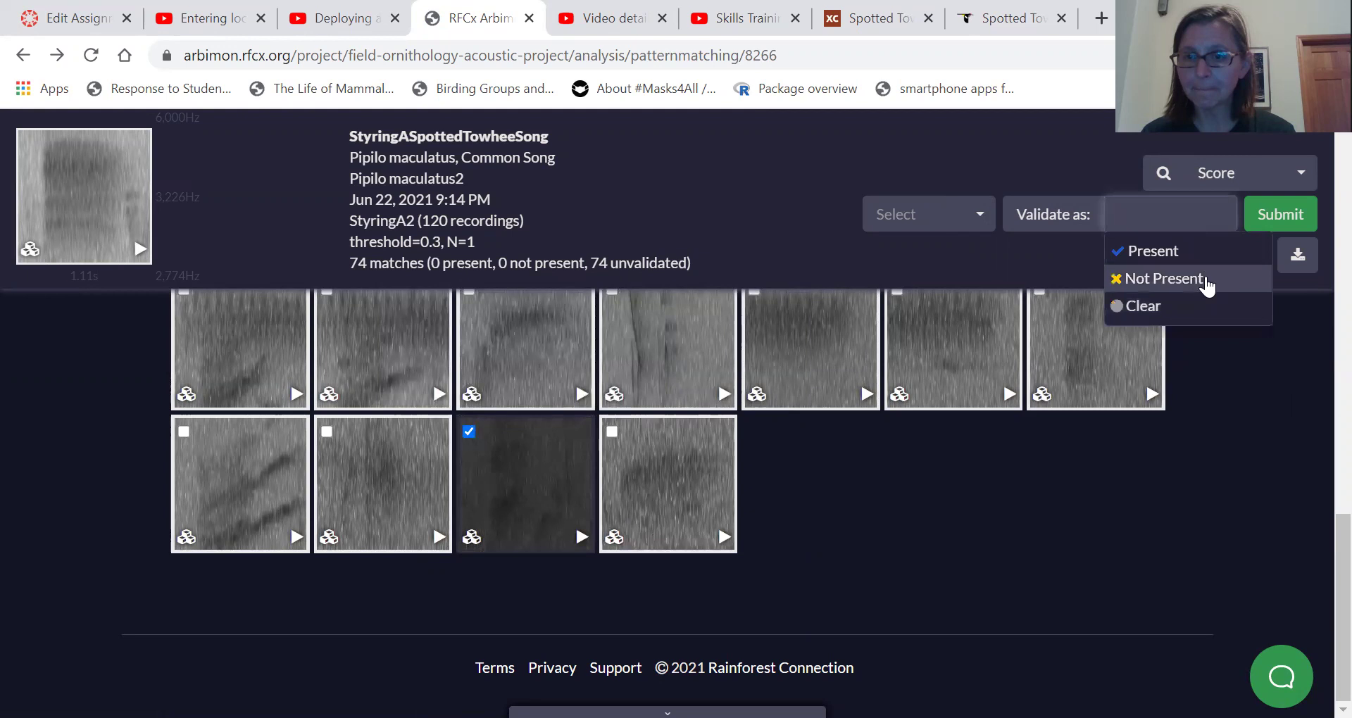
pyautogui.click(1203, 280)
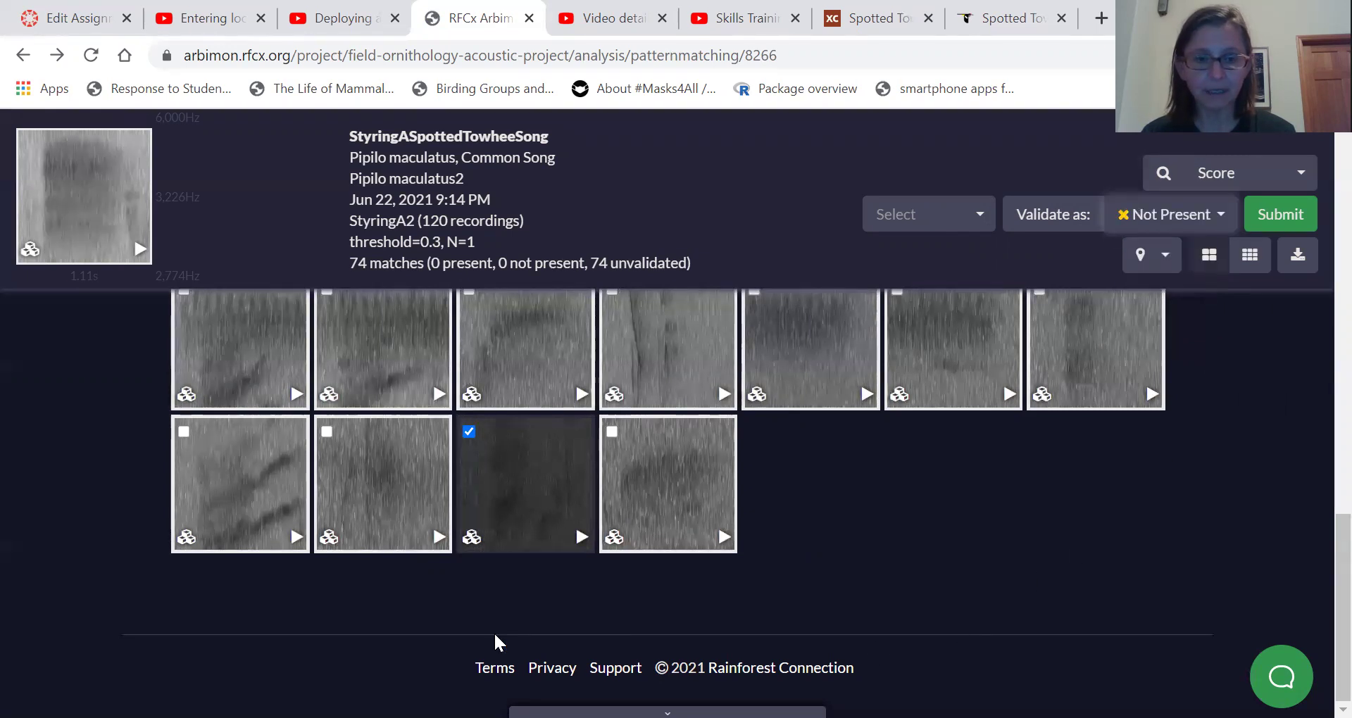
pyautogui.click(473, 538)
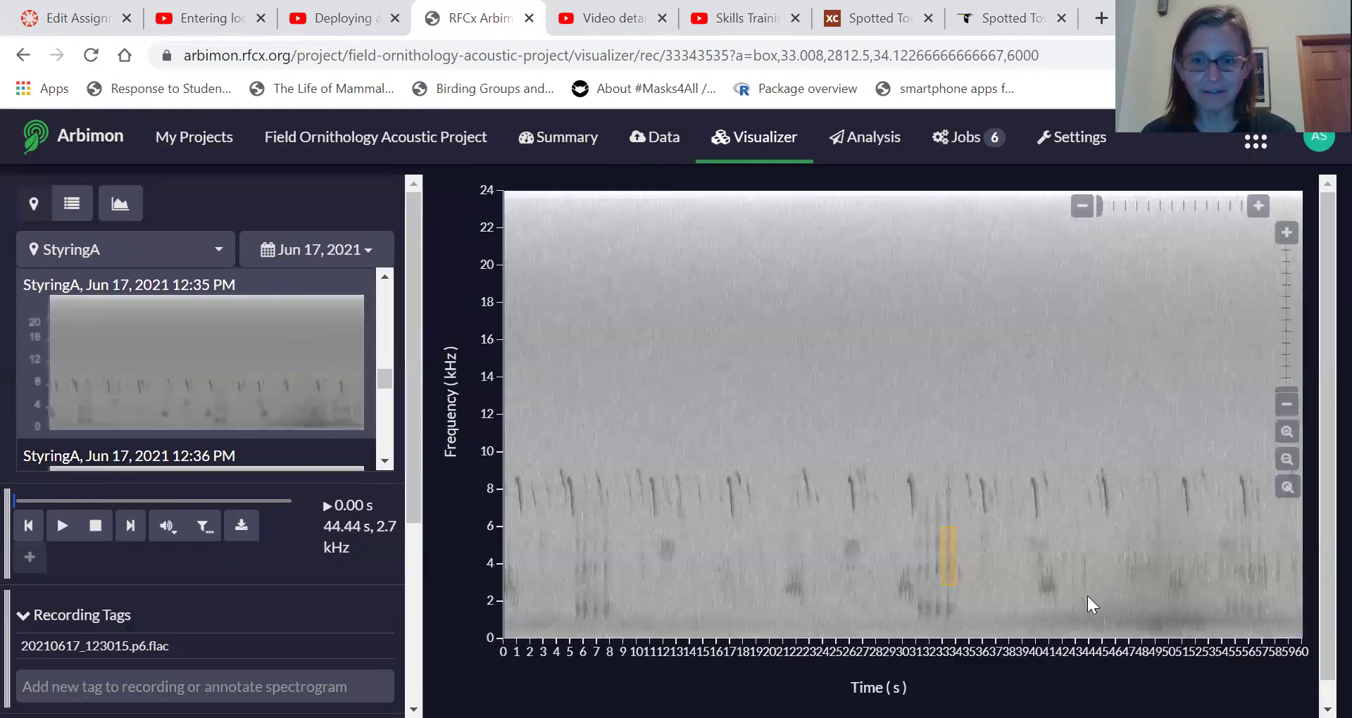
pyautogui.click(23, 54)
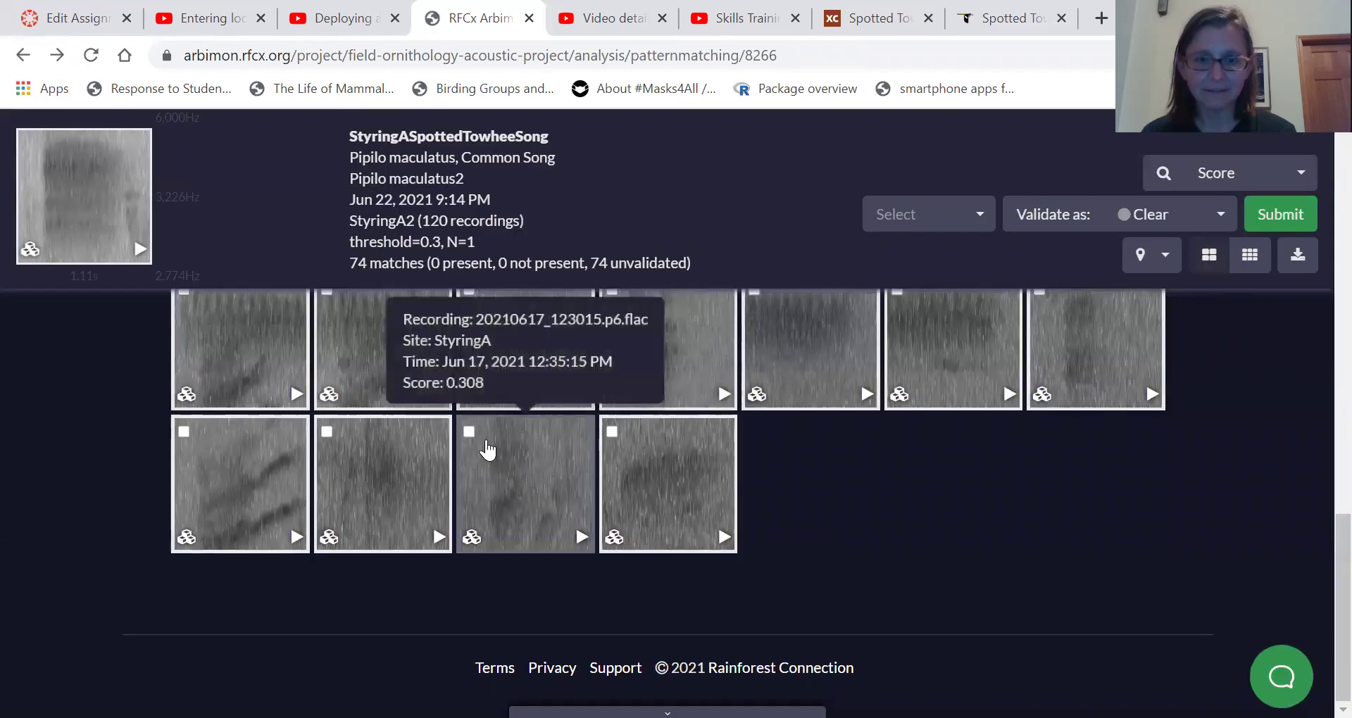
# Submit that match as Not Present, leaving 73 matches unvalidated
pyautogui.click(469, 432)
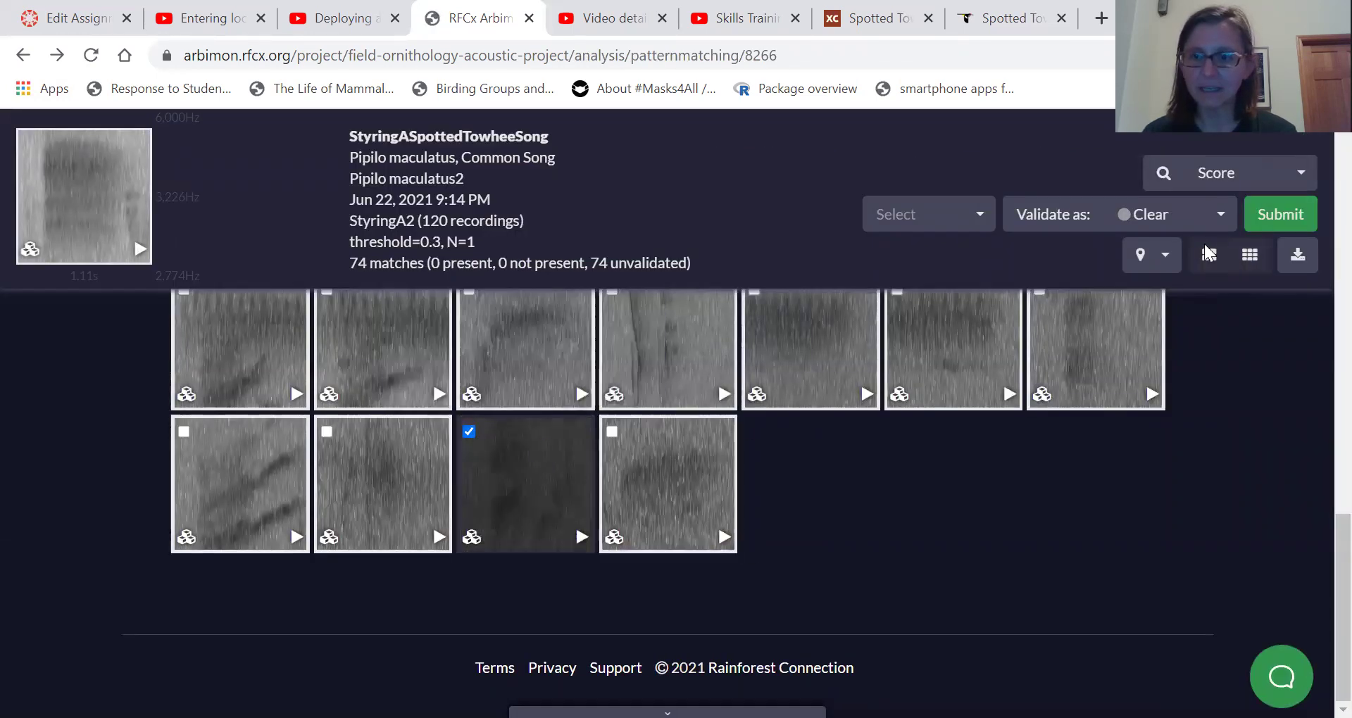
pyautogui.click(1211, 219)
pyautogui.click(1203, 279)
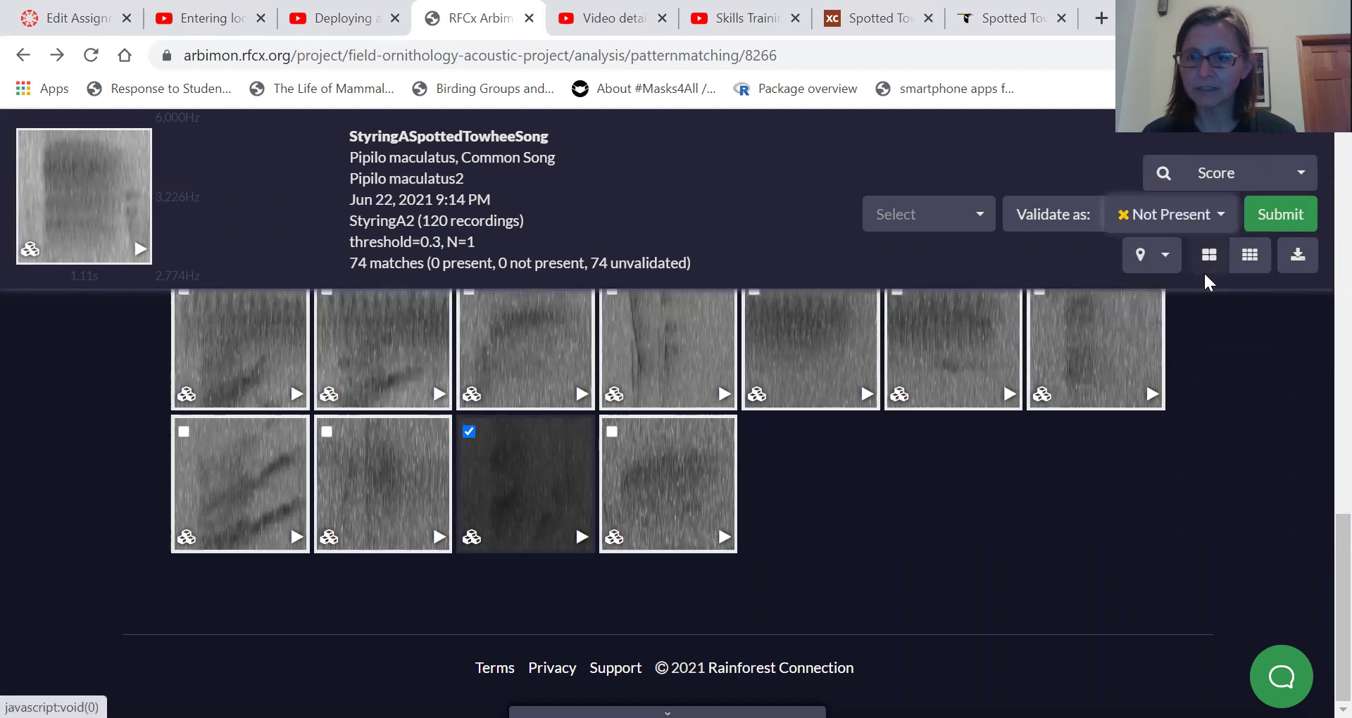
pyautogui.click(1298, 215)
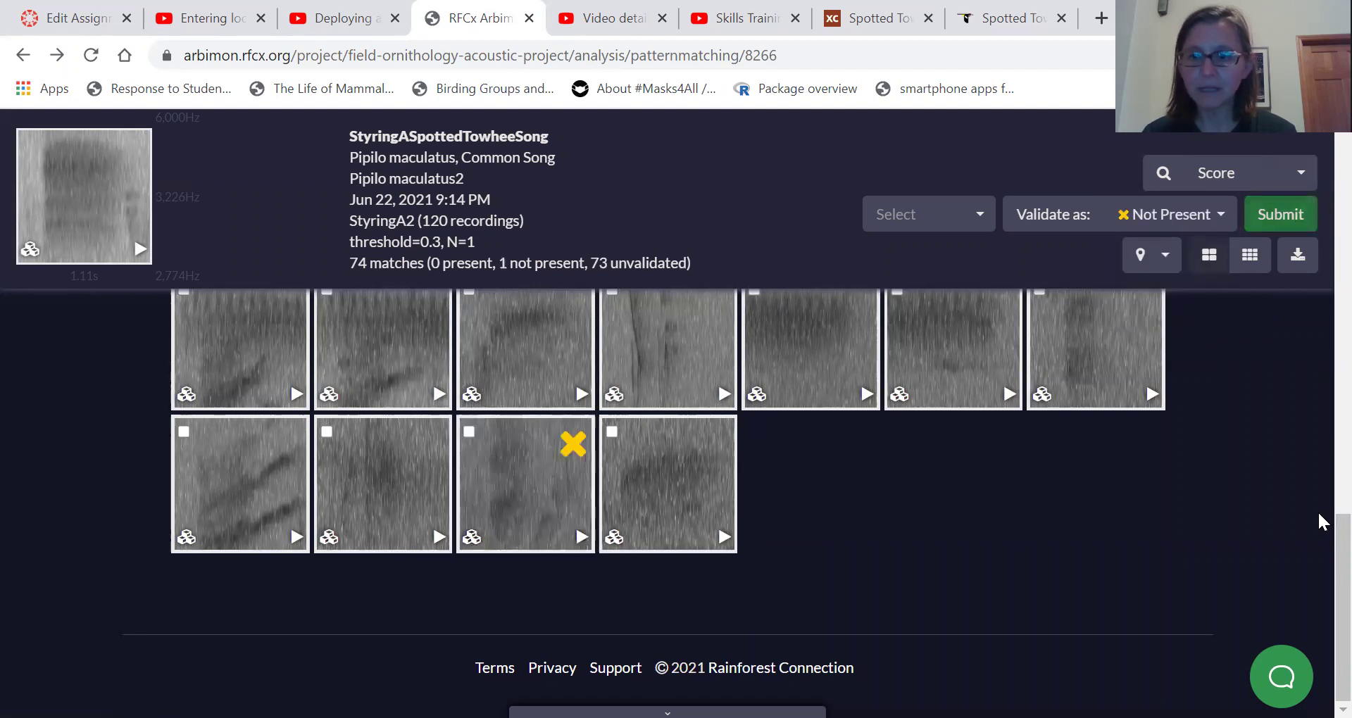
pyautogui.scroll(15, 1317, 404)
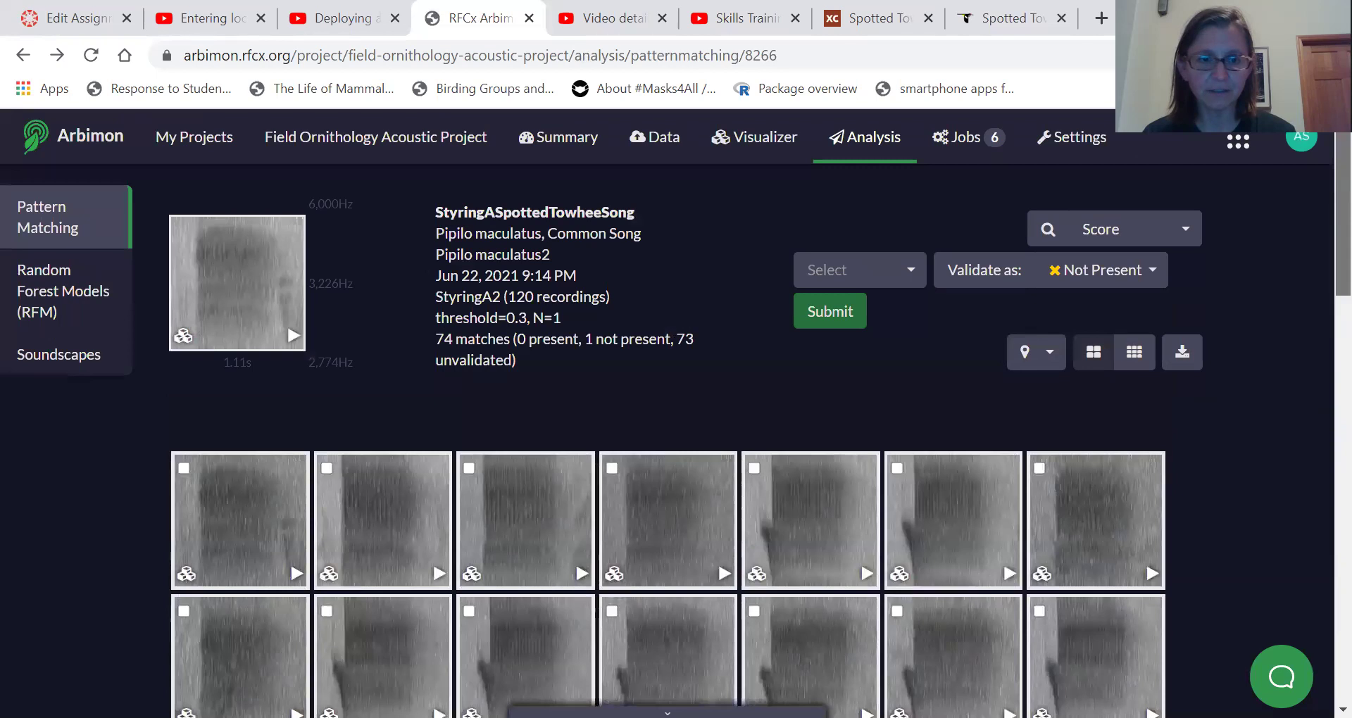
# Validate the two highest-scoring StyringASpottedTowheeSong matches as Present, leaving 71 unvalidated
pyautogui.click(185, 469)
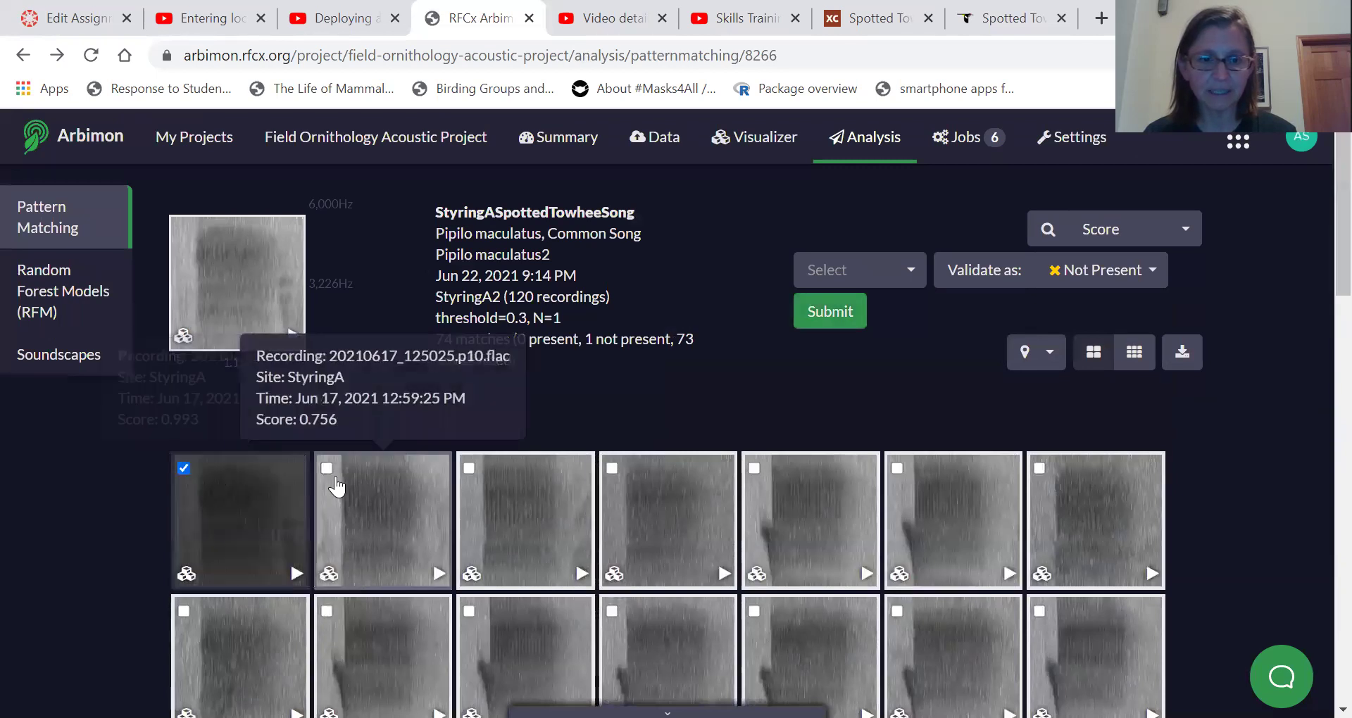
pyautogui.click(327, 469)
pyautogui.click(1142, 276)
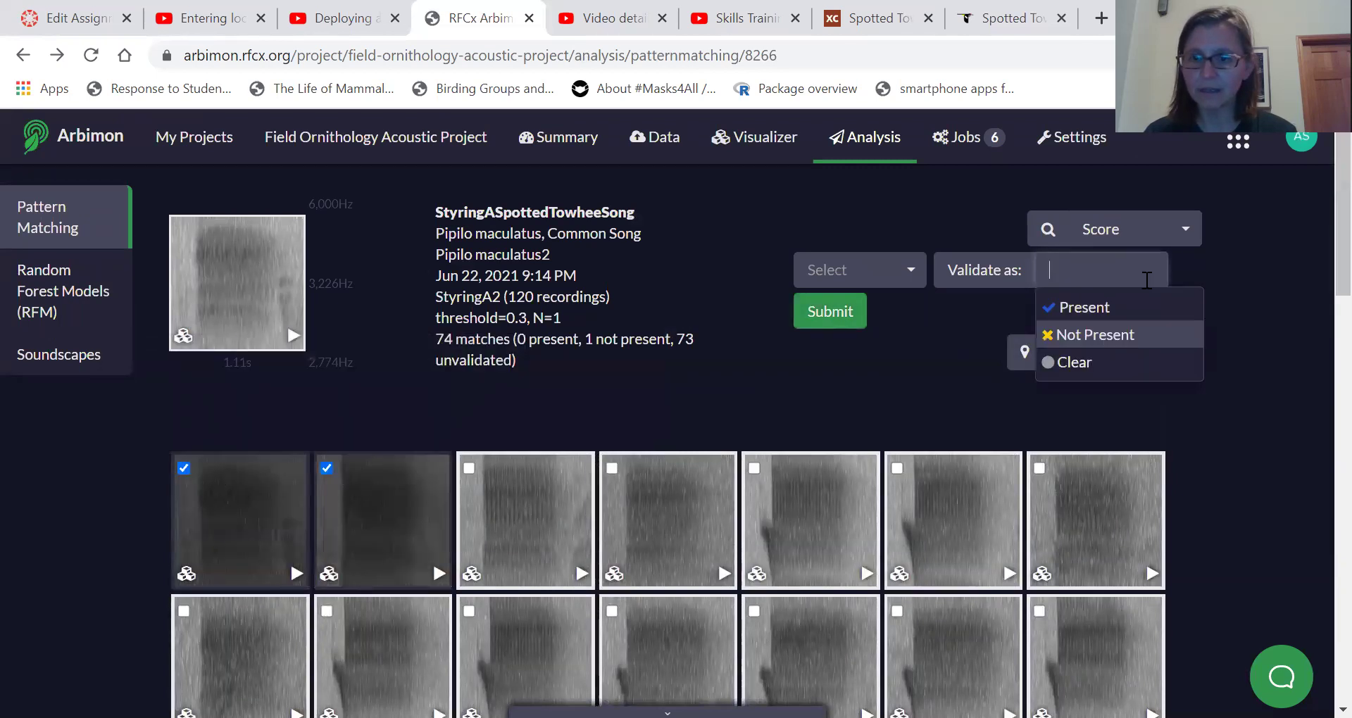
pyautogui.click(1145, 309)
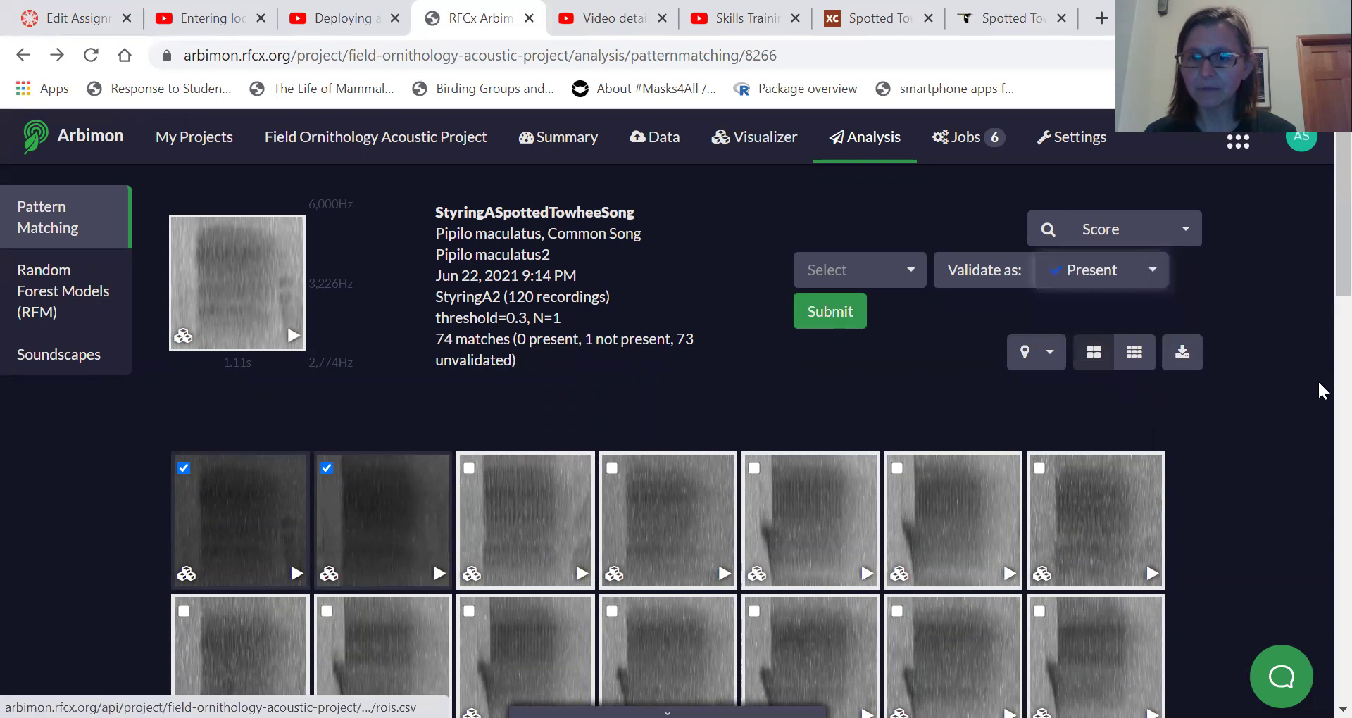
pyautogui.click(813, 314)
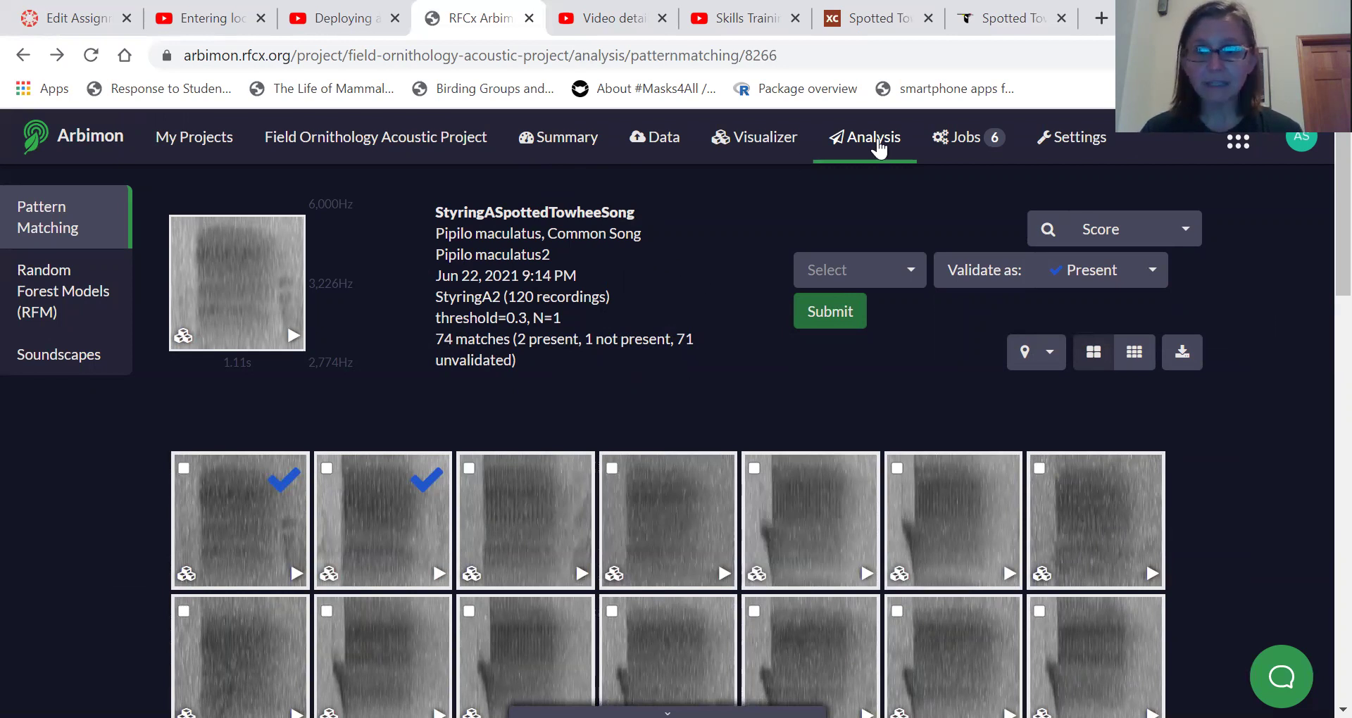
pyautogui.click(877, 139)
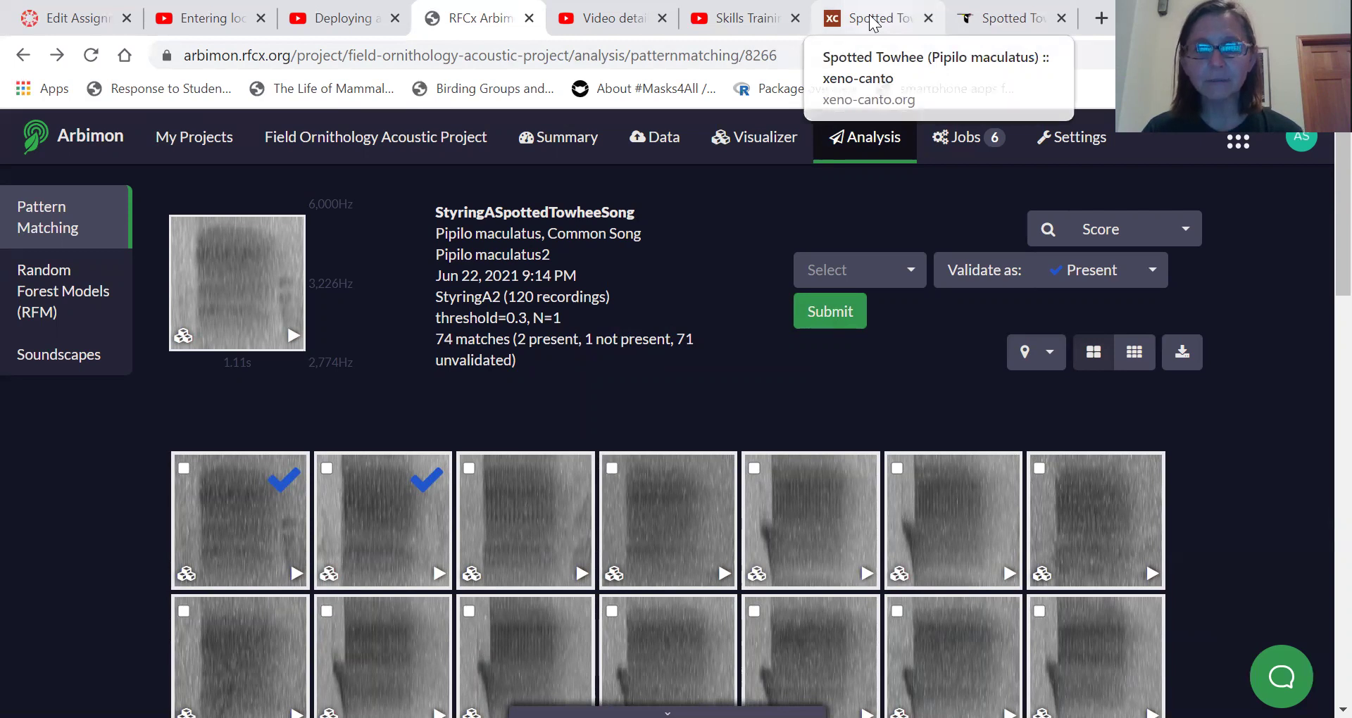
# Browse the xeno-canto Pipilo maculatus recordings table and return to the page top
pyautogui.click(873, 22)
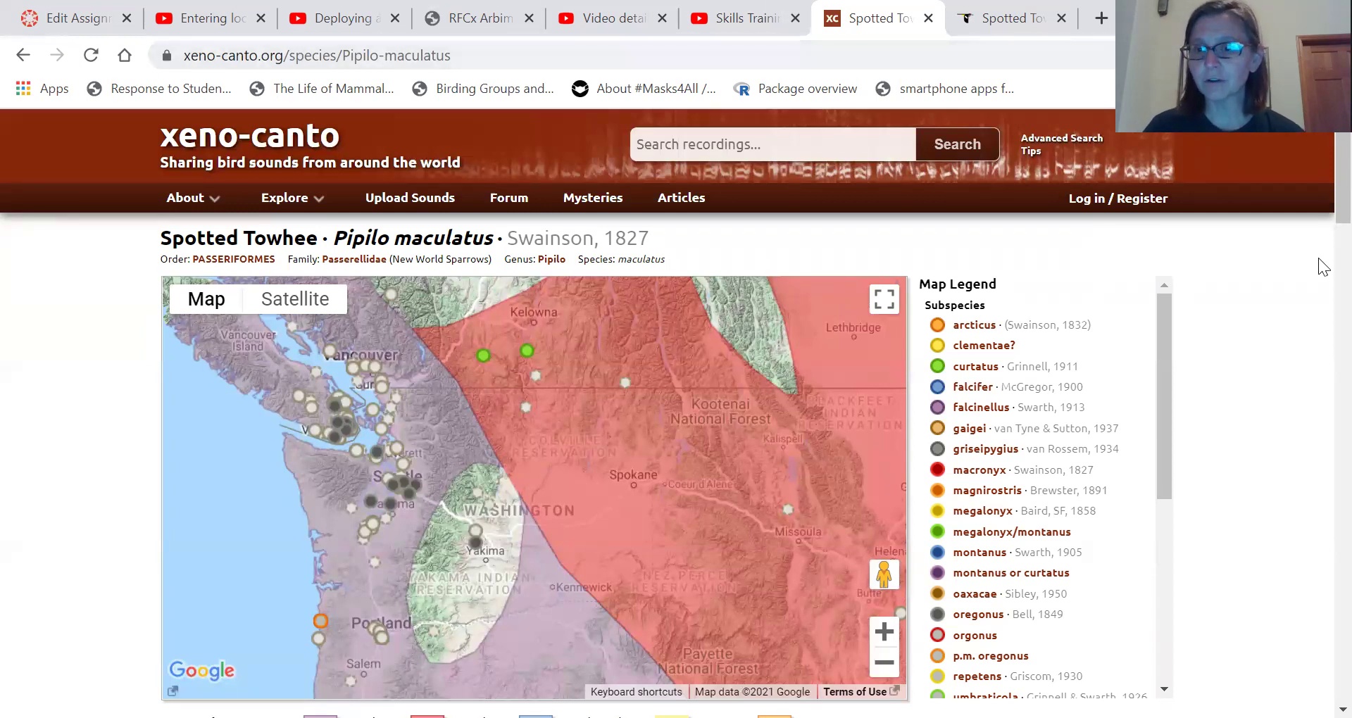
pyautogui.scroll(-7, 1321, 210)
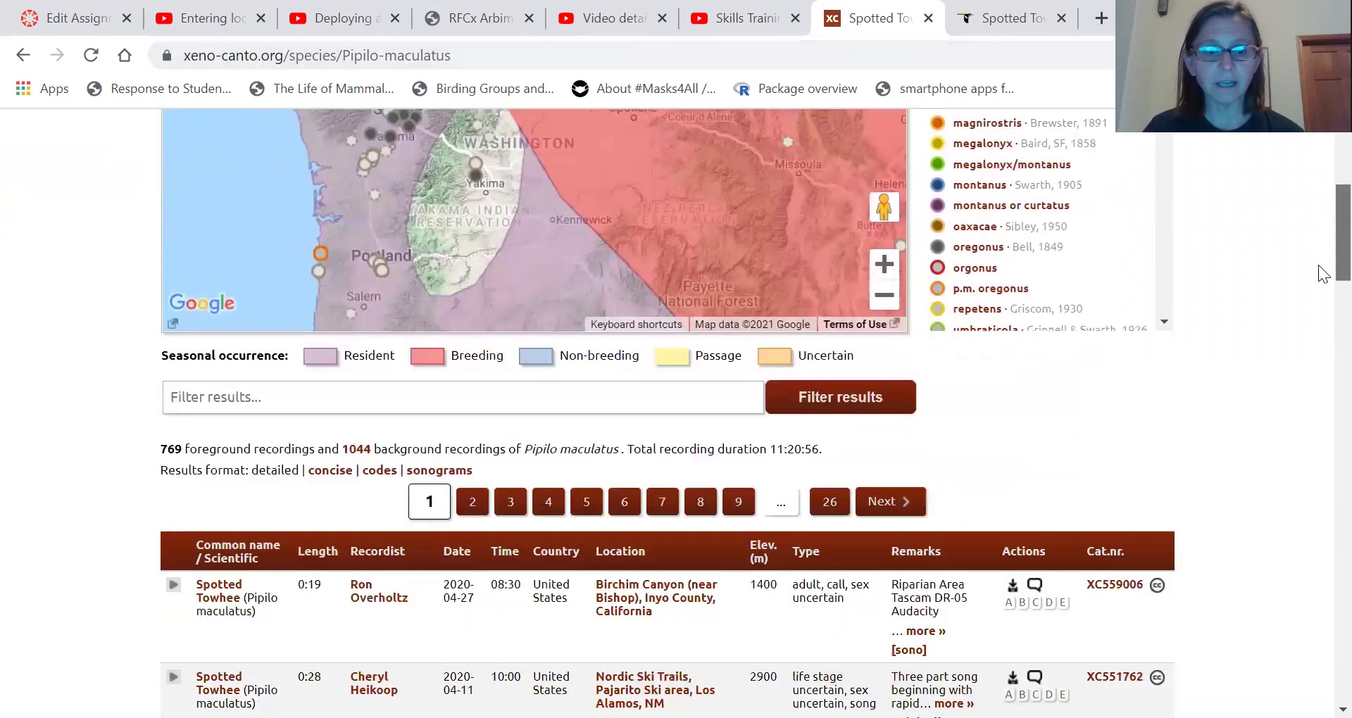
pyautogui.scroll(-1, 1324, 286)
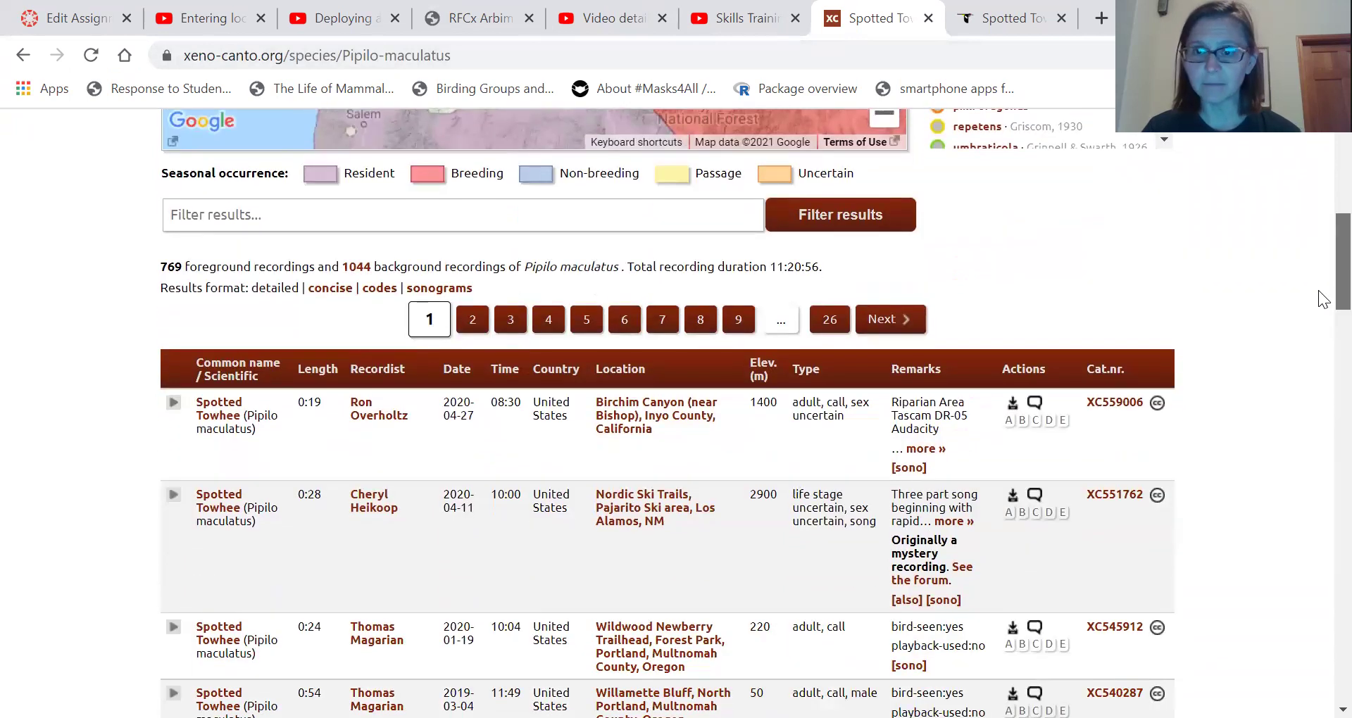
pyautogui.scroll(-2, 1318, 290)
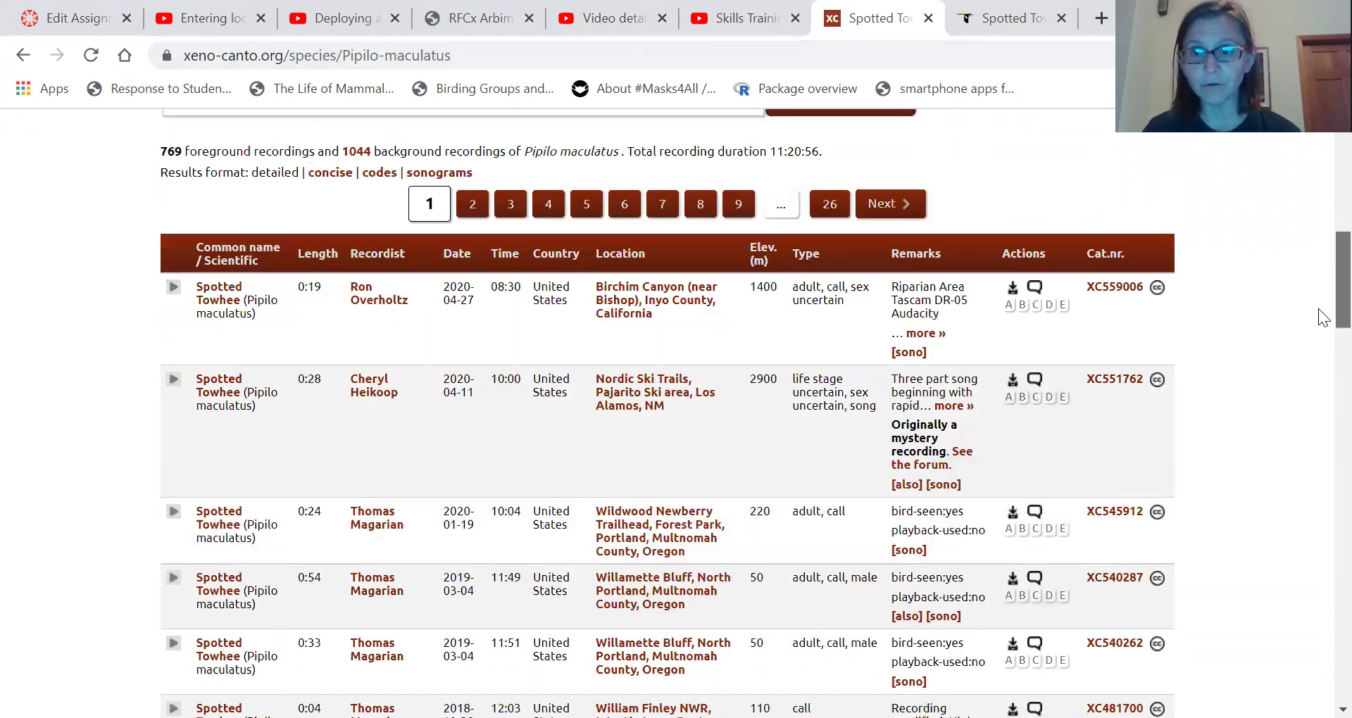
pyautogui.scroll(-1, 1322, 319)
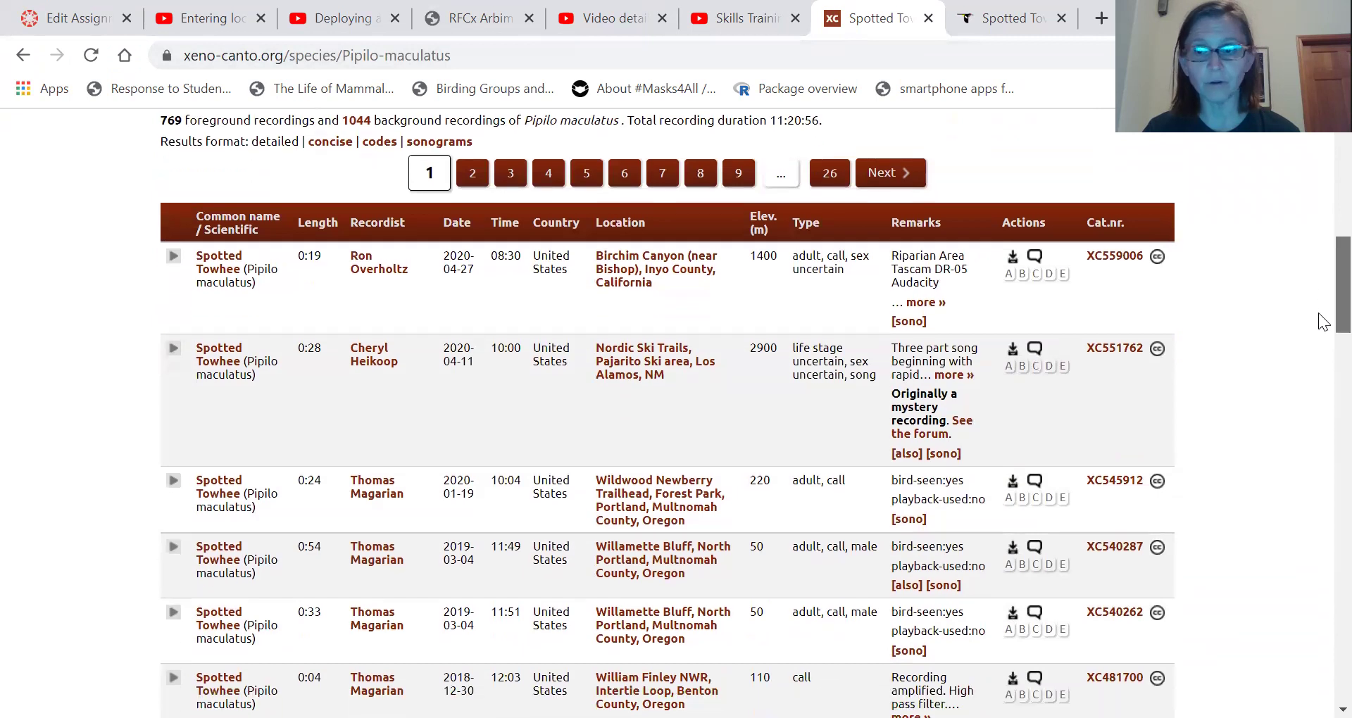
pyautogui.scroll(7, 1319, 312)
pyautogui.scroll(5, 1319, 223)
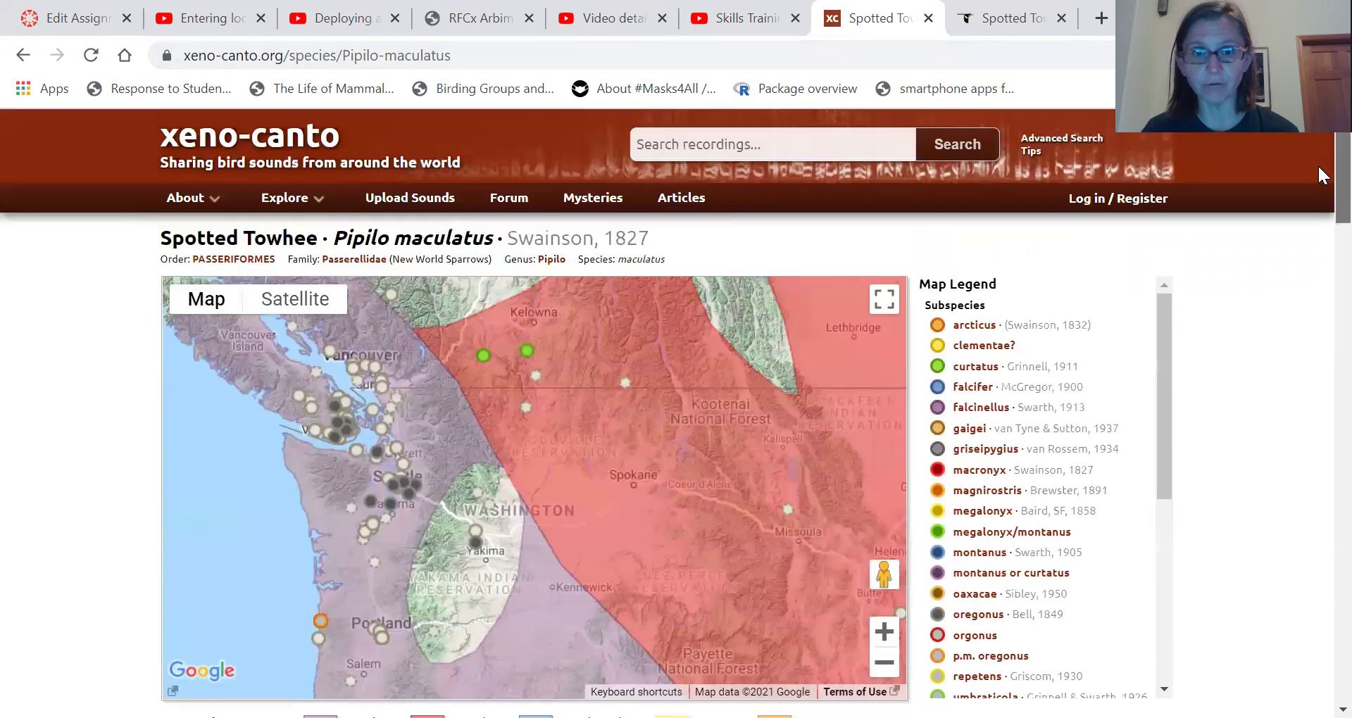
# Bring up Macaulay Library's 2,893 Spotted Towhee audio recordings, sorted by most recently uploaded
pyautogui.click(1001, 20)
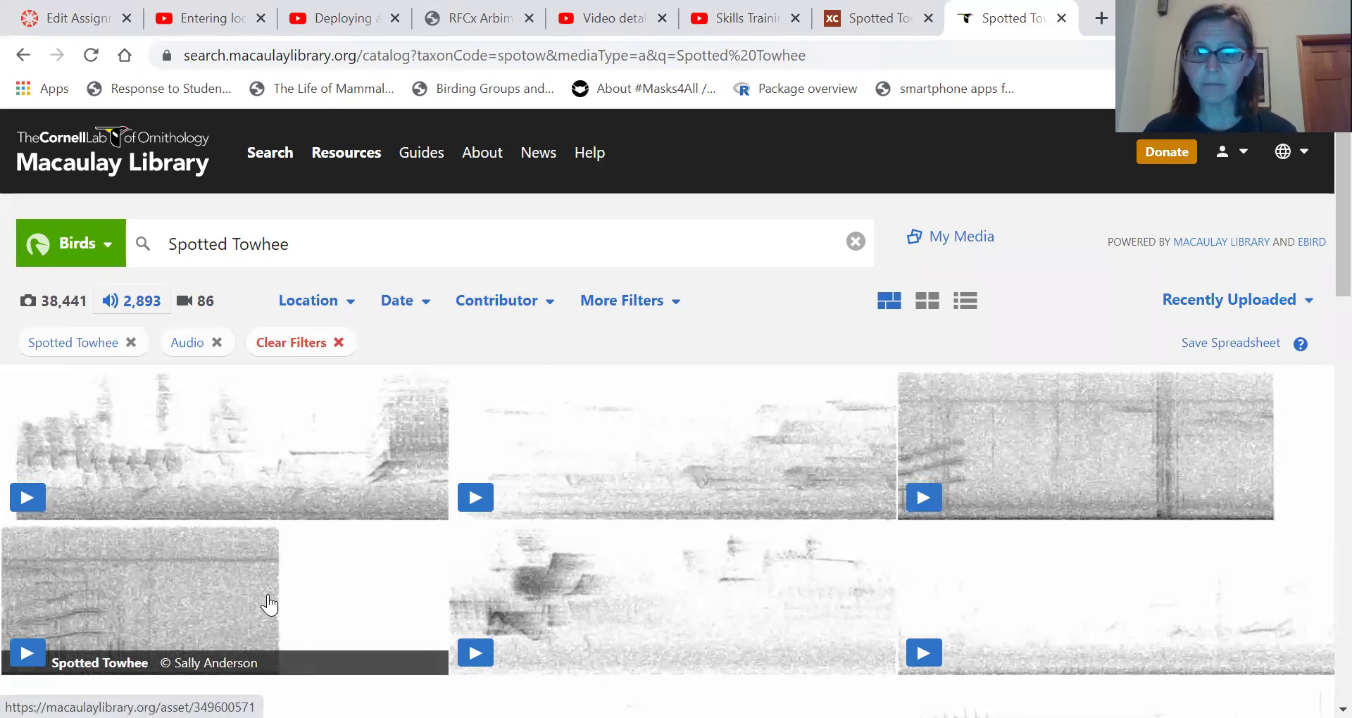
# Return to the xeno-canto Pipilo maculatus page and its recording-location map near Tacoma
pyautogui.click(863, 19)
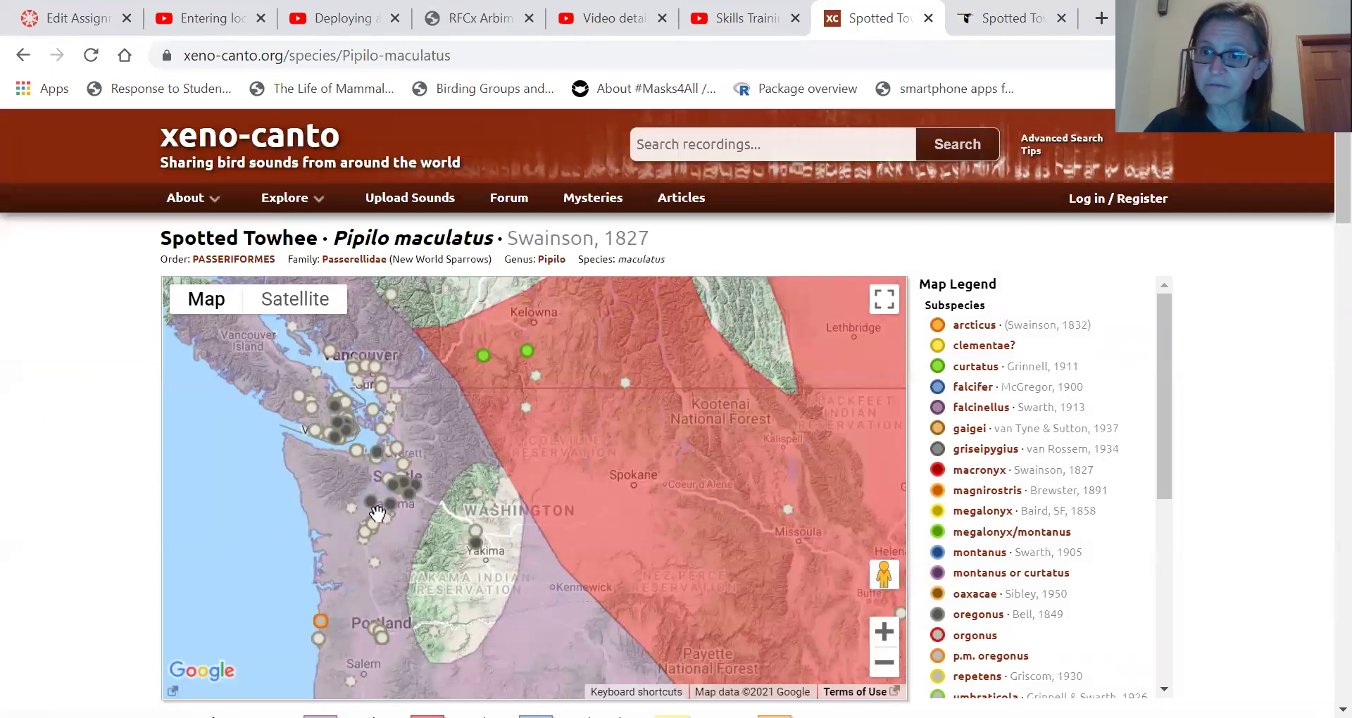
pyautogui.moveTo(379, 467)
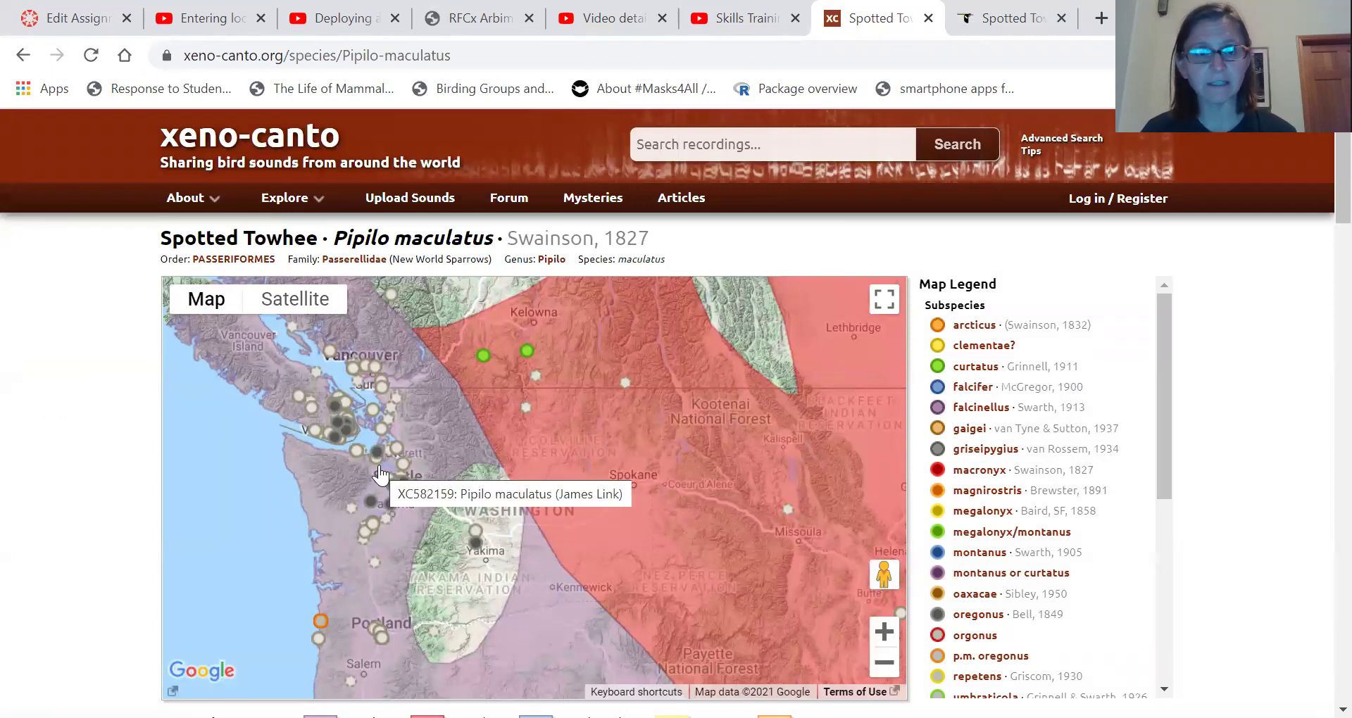